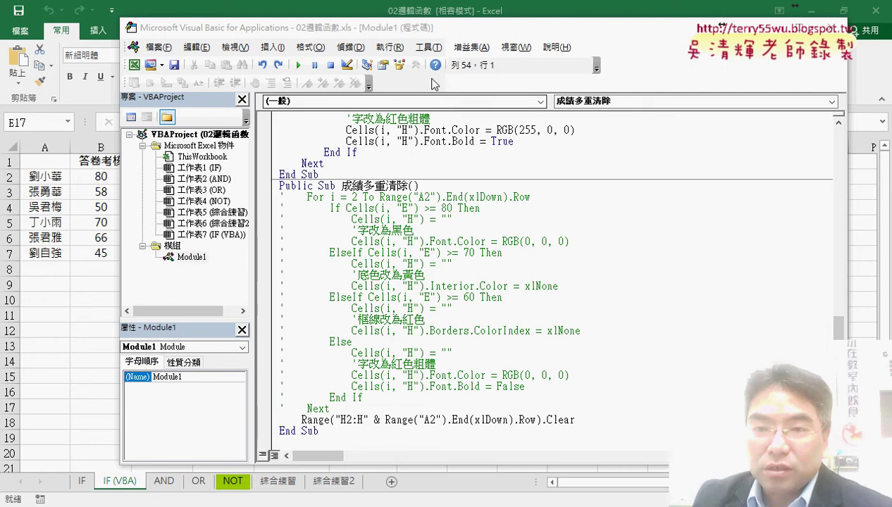
Hide and re-show the Edit toolbar, then float it and dock it back in place
click(409, 92)
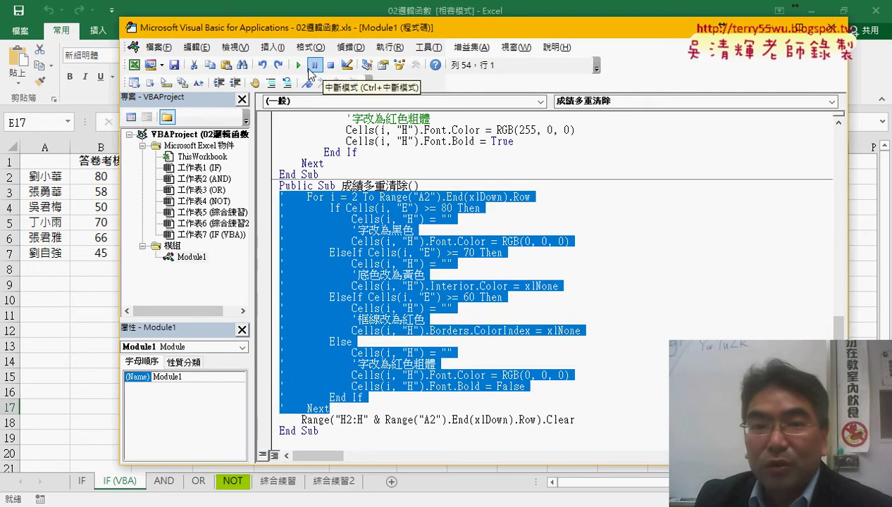
right_click(311, 74)
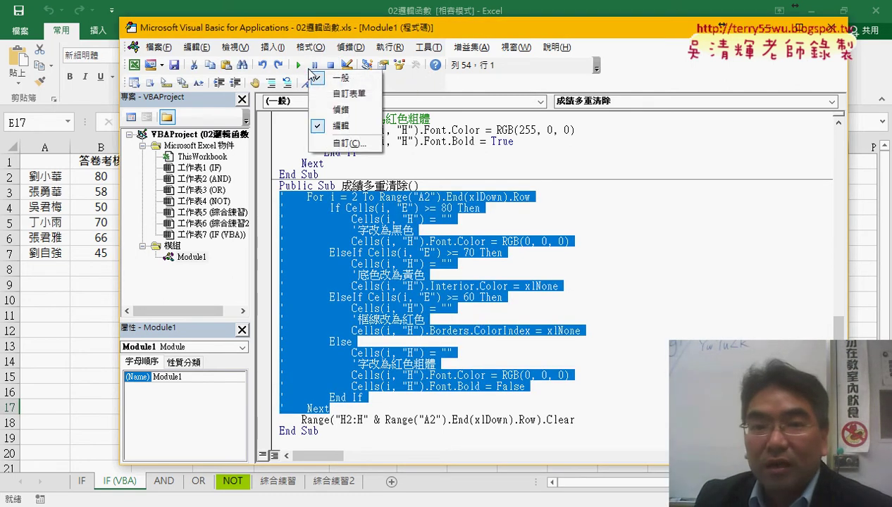
click(336, 127)
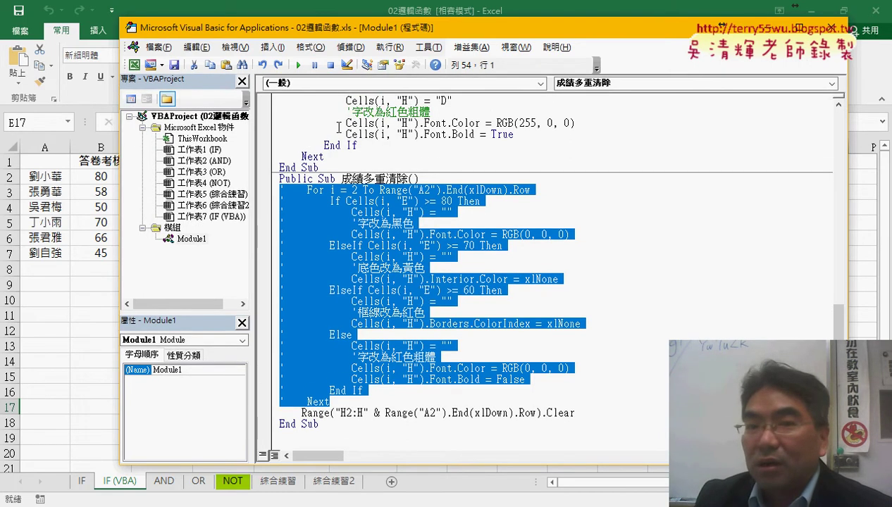
right_click(333, 67)
click(352, 123)
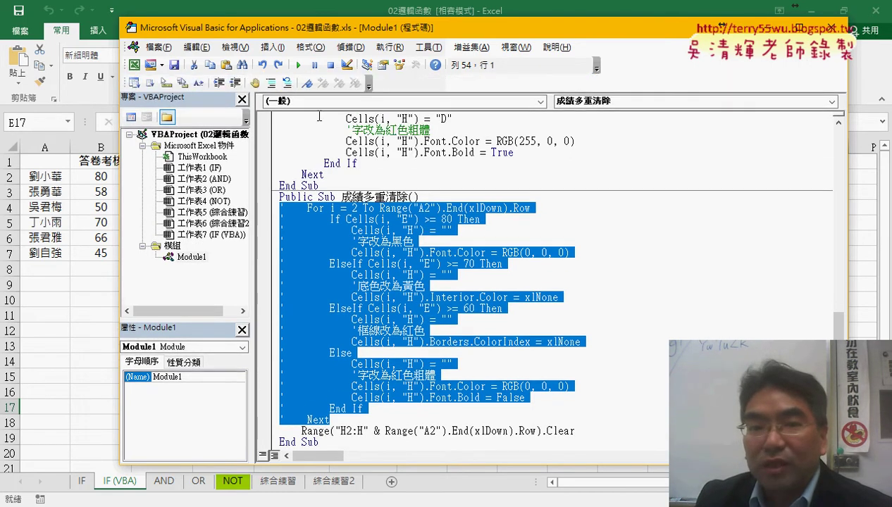
drag(123, 82, 79, 114)
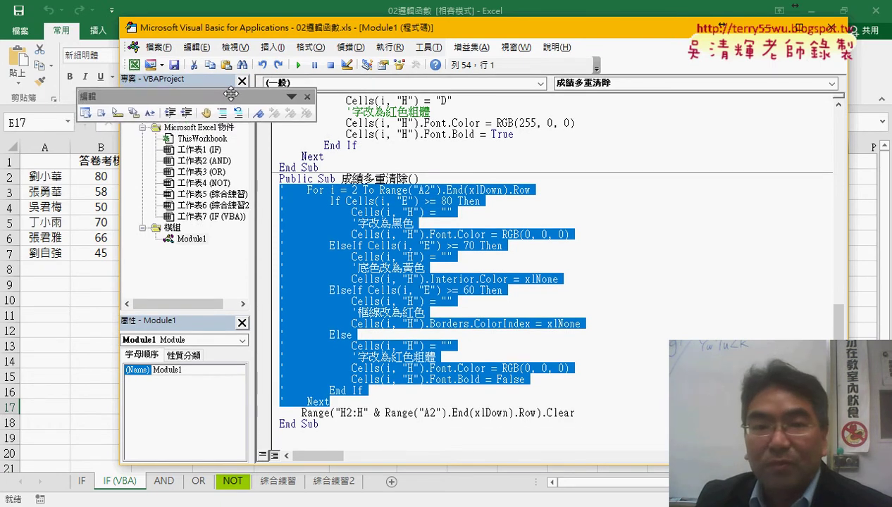
drag(228, 114, 233, 84)
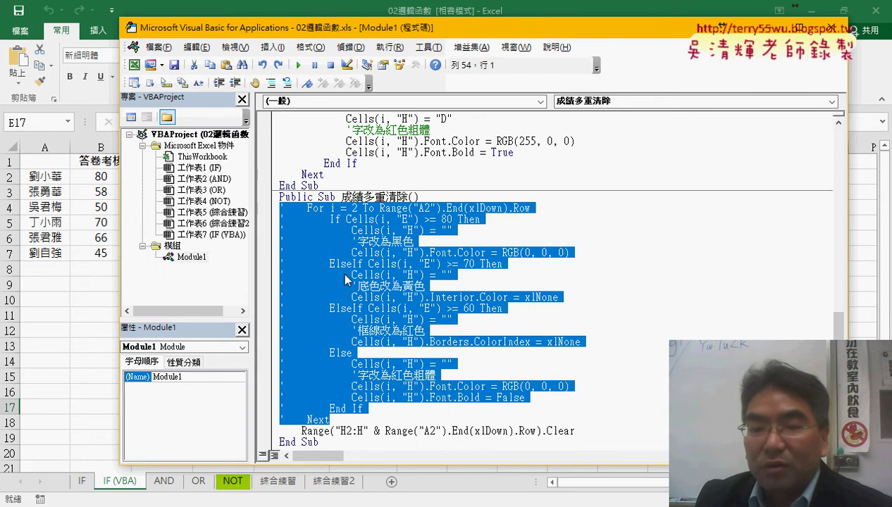
Comment out the Range("H2:H"...).Clear line and uncomment the For…Next lines of 成績多重清除
drag(330, 420, 272, 215)
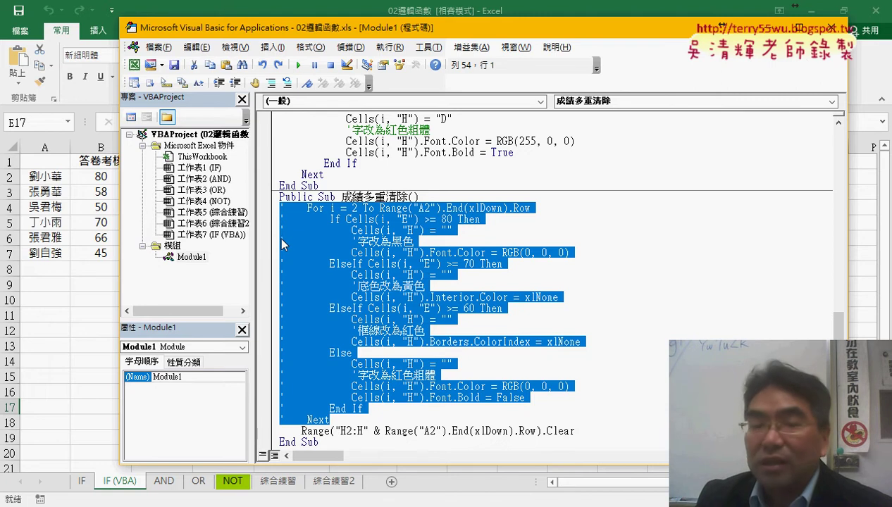
click(281, 241)
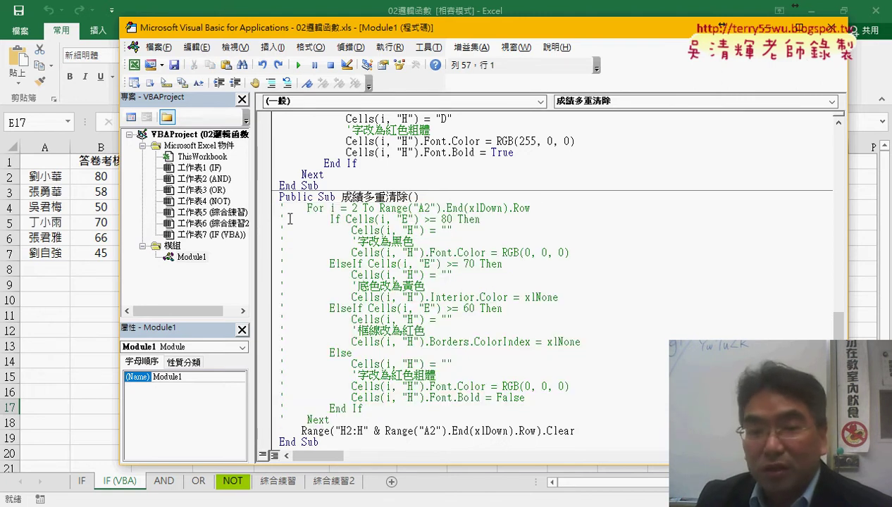
drag(278, 208, 283, 208)
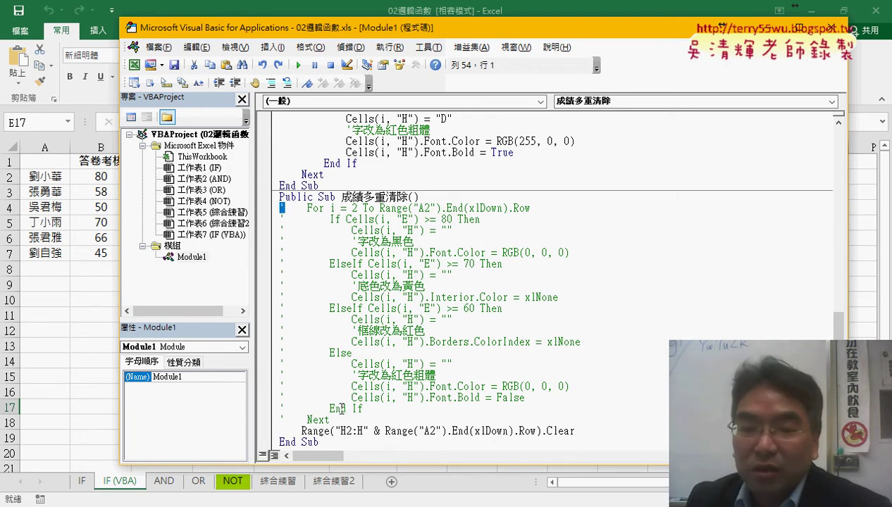
drag(327, 420, 273, 207)
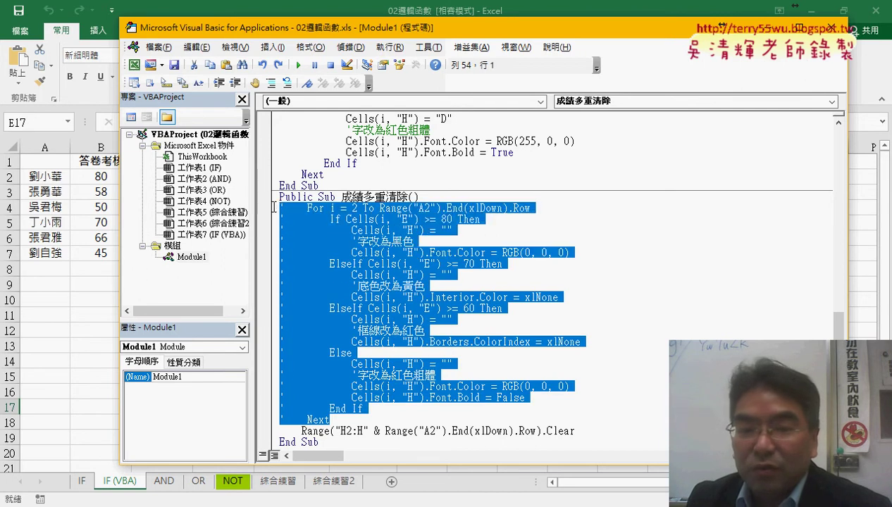
click(280, 435)
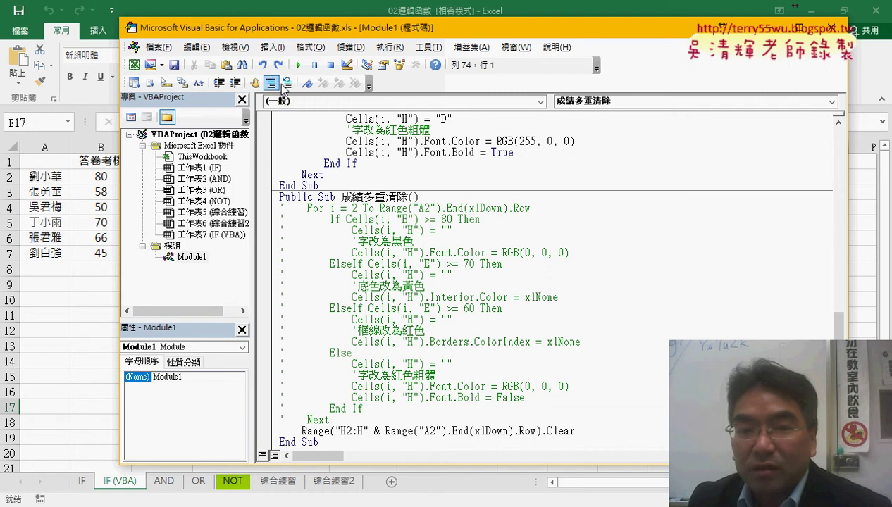
click(270, 83)
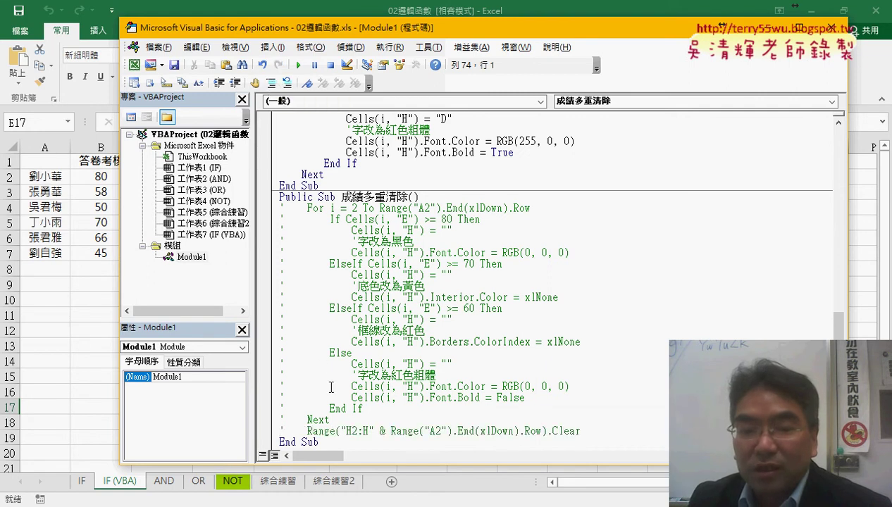
drag(340, 421, 281, 210)
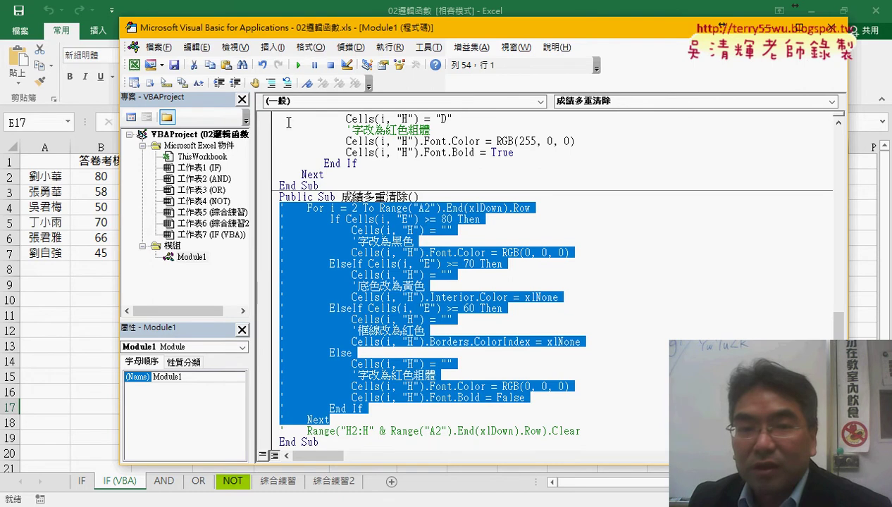
click(287, 83)
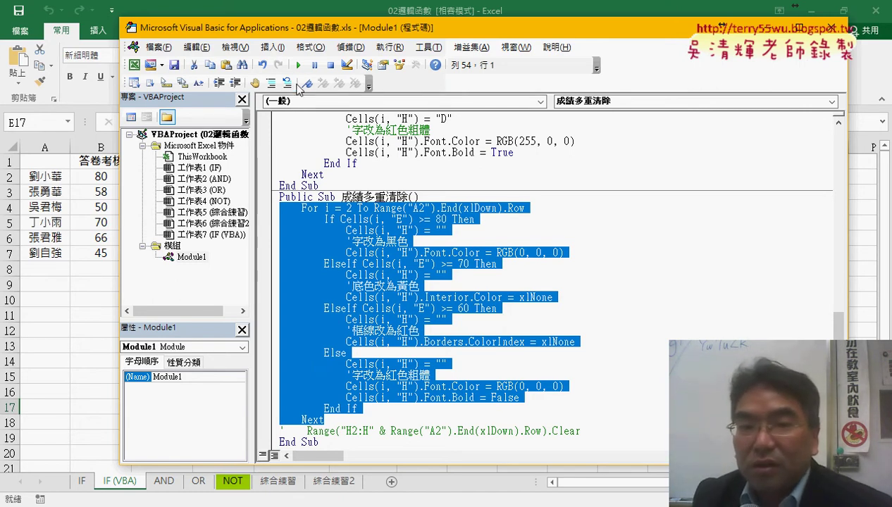
Re-comment the For…Next loop, uncomment the Range…Clear line, and go back to the worksheet
click(269, 86)
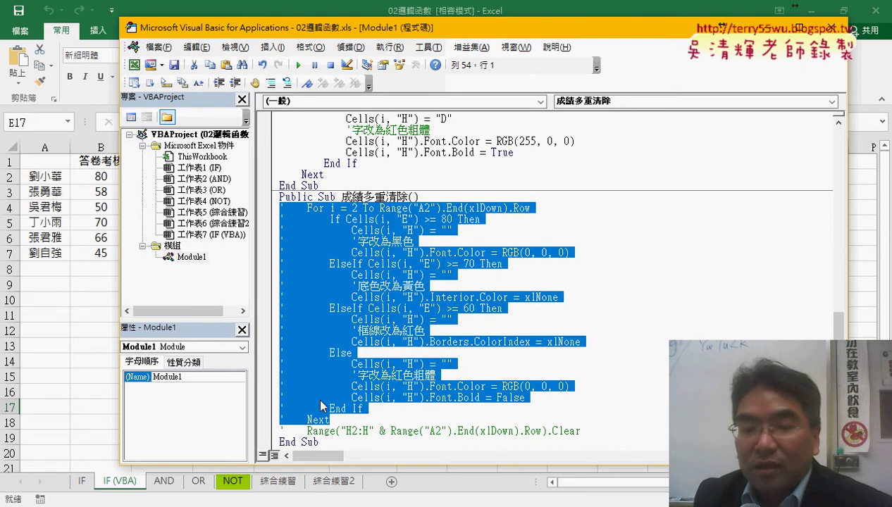
click(315, 431)
click(288, 83)
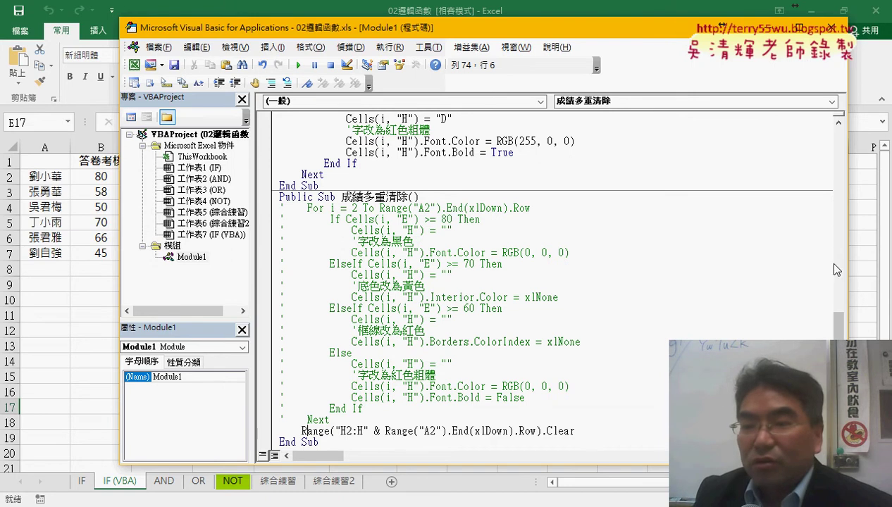
click(860, 268)
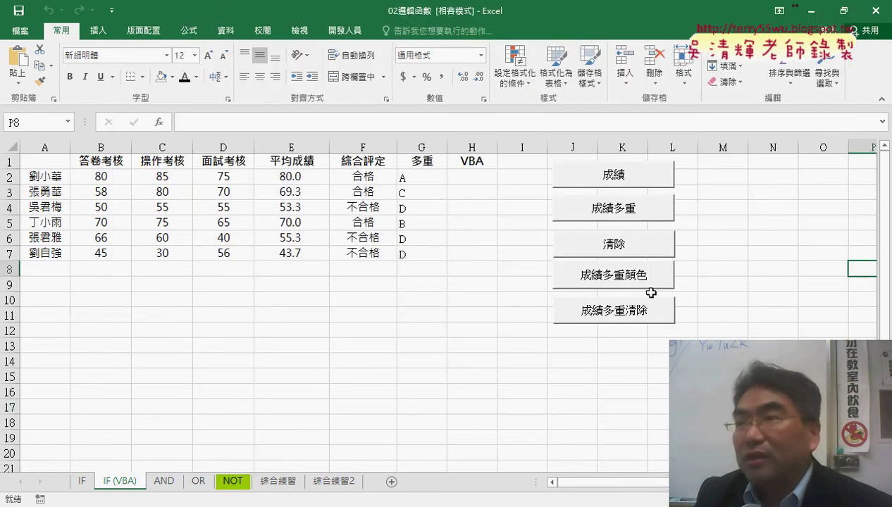
Show the Developer tab and briefly open the Insert form controls list
click(342, 32)
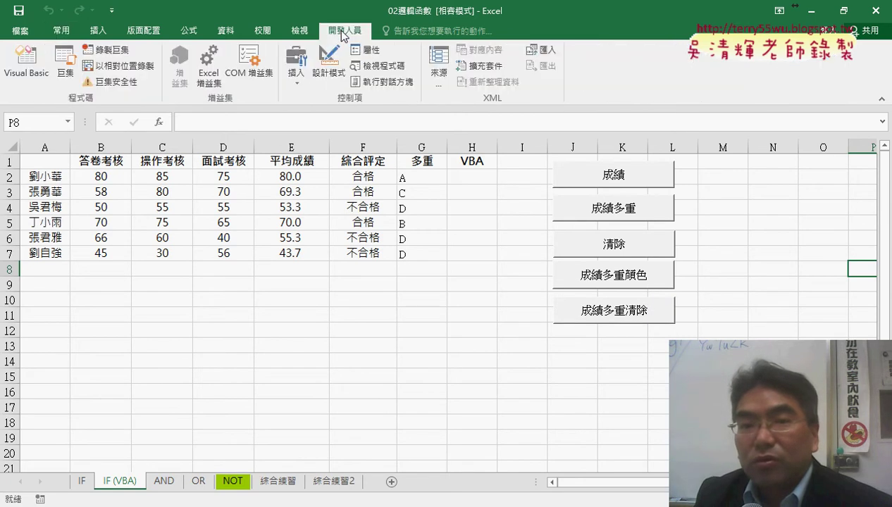
click(296, 81)
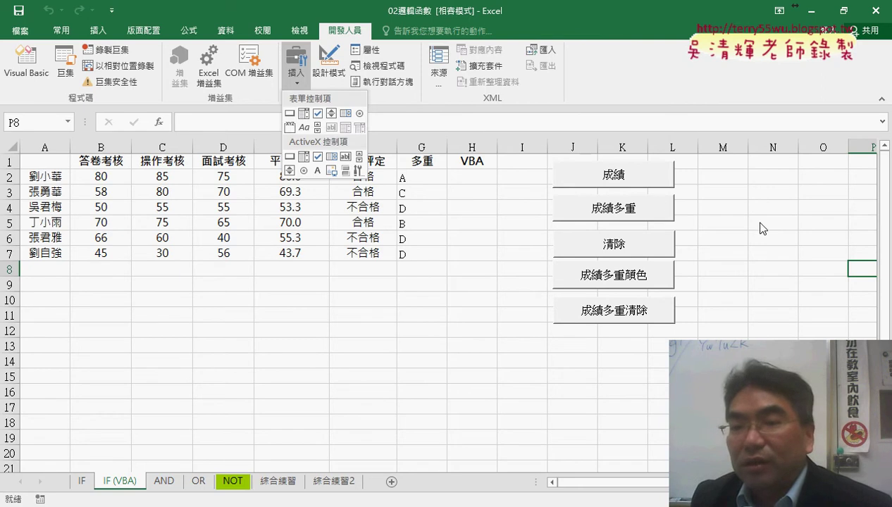
click(290, 113)
Run the 成績, 成績多重, 清除, 成績多重顏色 and 成績多重清除 macro buttons on column H
click(621, 183)
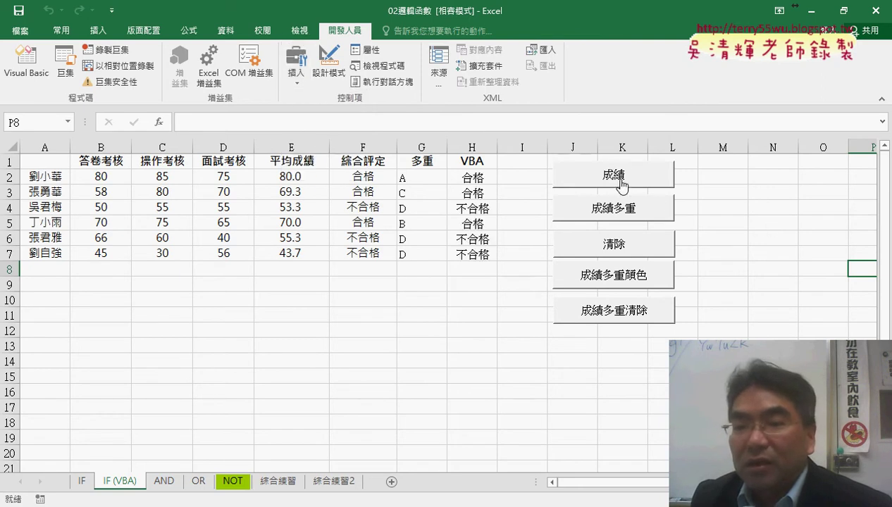
click(608, 207)
click(612, 243)
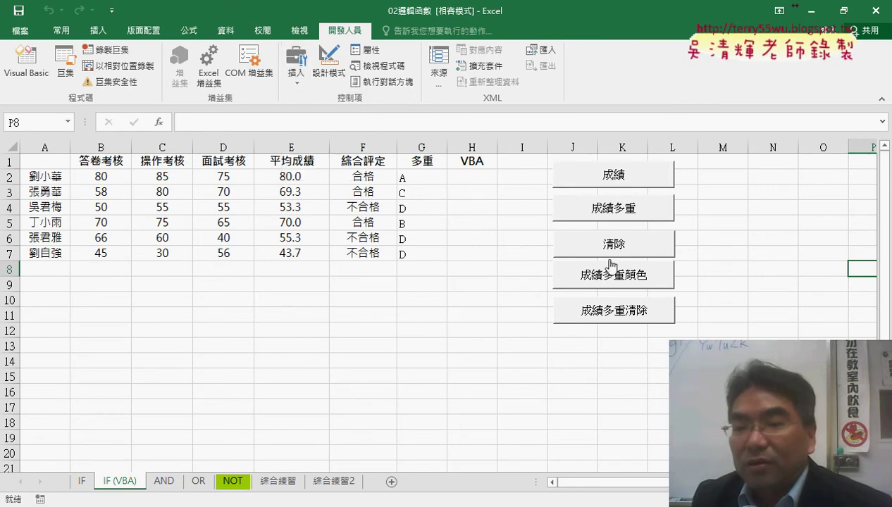
click(607, 276)
click(605, 312)
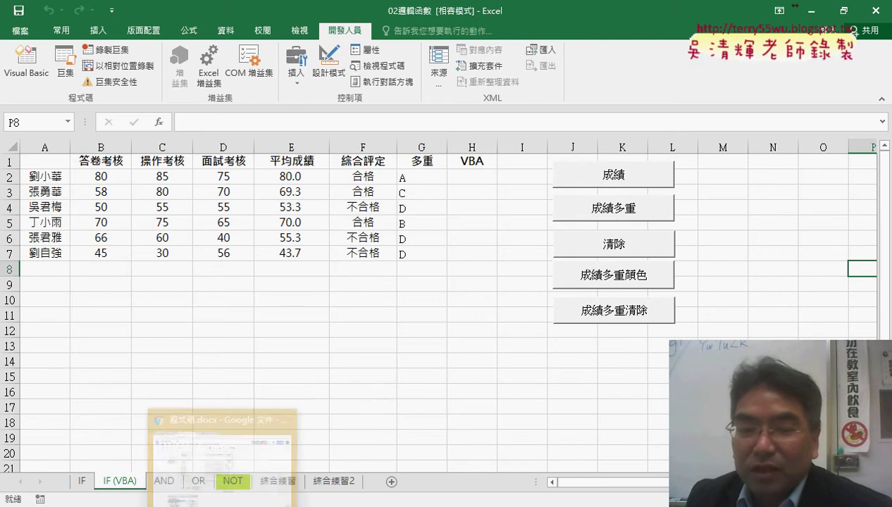
Switch to the 程式碼.docx document and scroll up to the grade function code
click(346, 355)
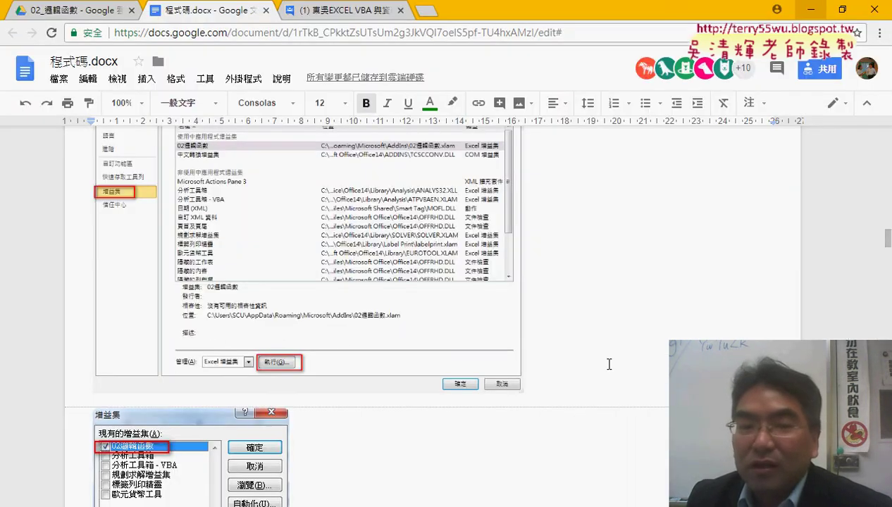
scroll(603, 360, up, 5)
scroll(606, 362, up, 5)
scroll(609, 365, up, 5)
scroll(609, 364, up, 5)
scroll(608, 364, up, 5)
scroll(608, 364, up, 5)
scroll(607, 363, up, 3)
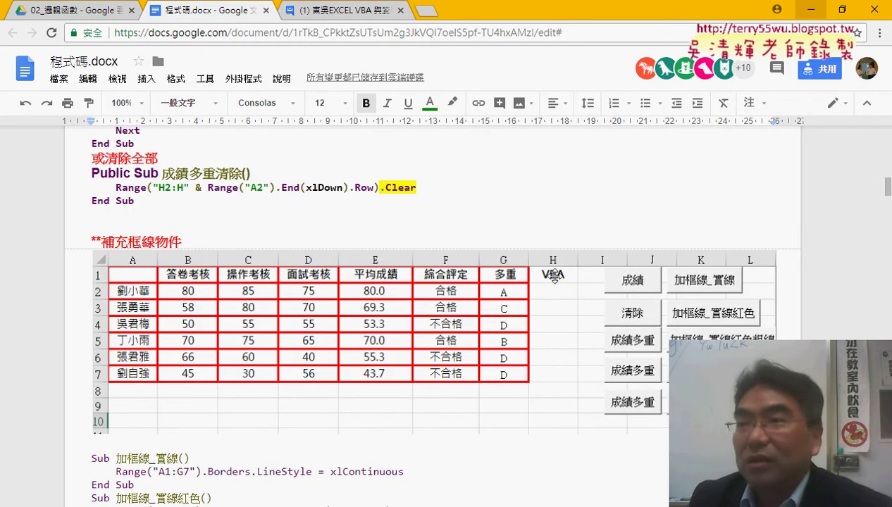
scroll(649, 190, up, 2)
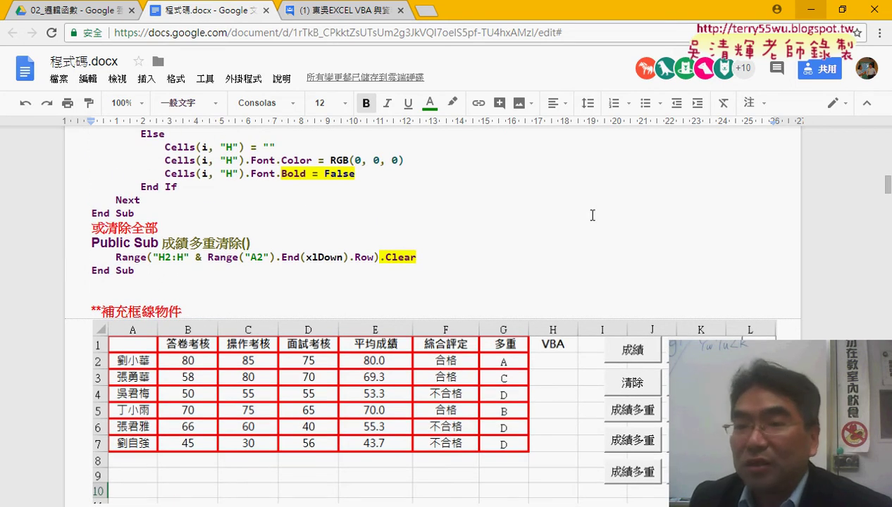
scroll(592, 215, up, 2)
scroll(592, 215, up, 1)
scroll(592, 215, up, 1)
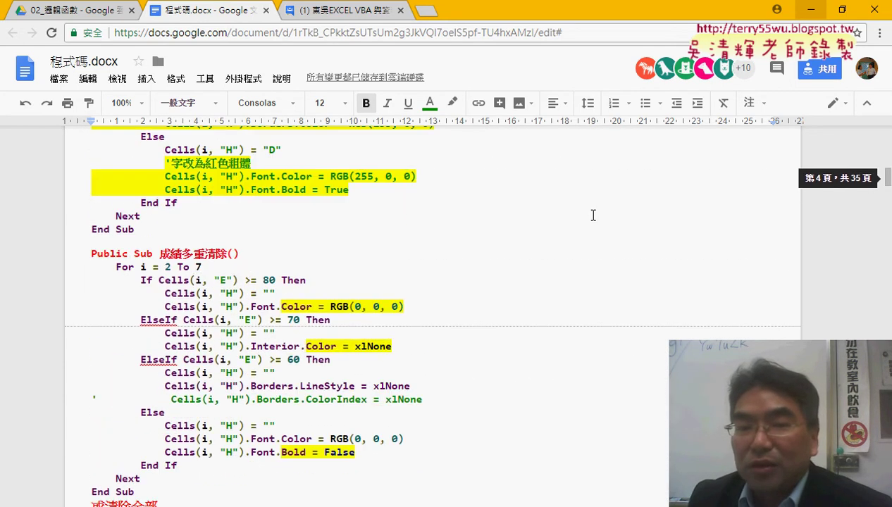
scroll(593, 216, up, 3)
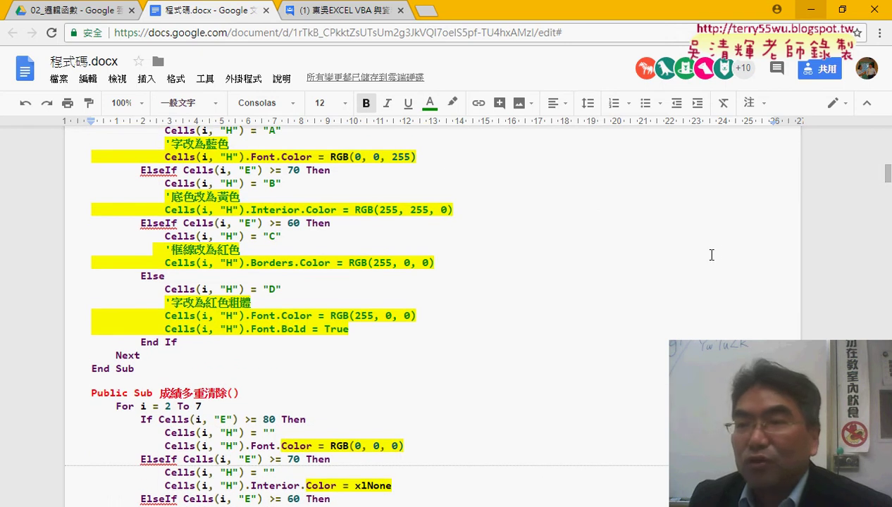
drag(888, 179, 888, 173)
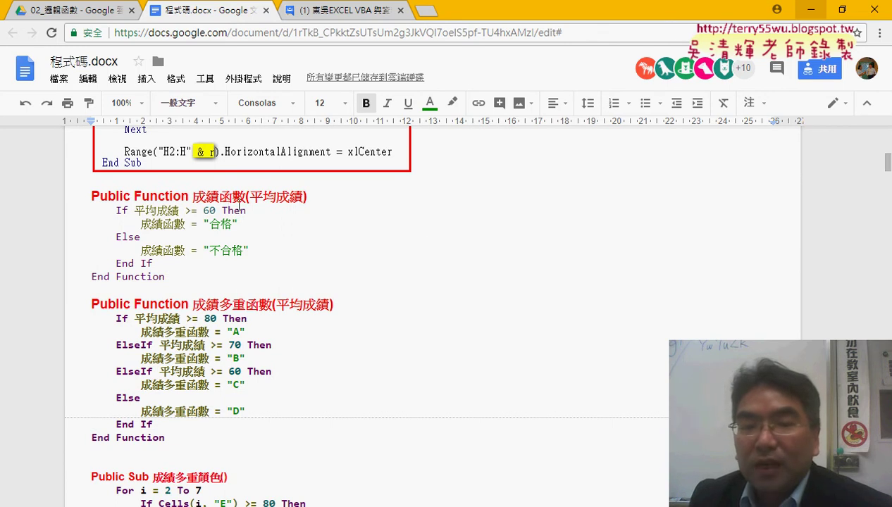
Select the code of 成績函數 and 成績多重函數, then minimize Chrome
click(226, 197)
click(229, 304)
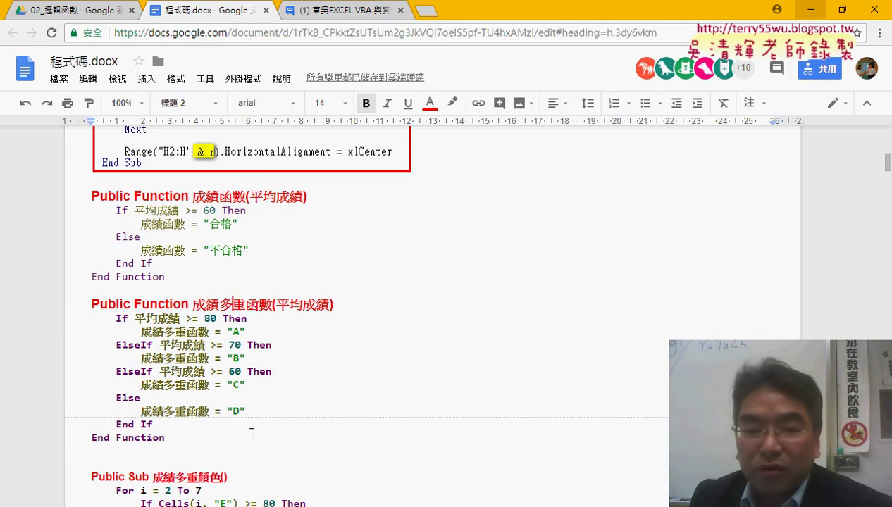
drag(169, 438, 79, 191)
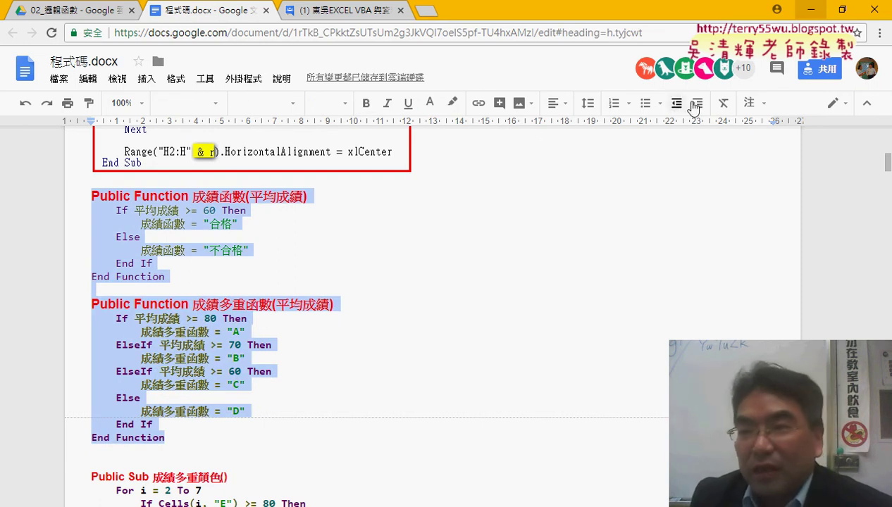
click(810, 9)
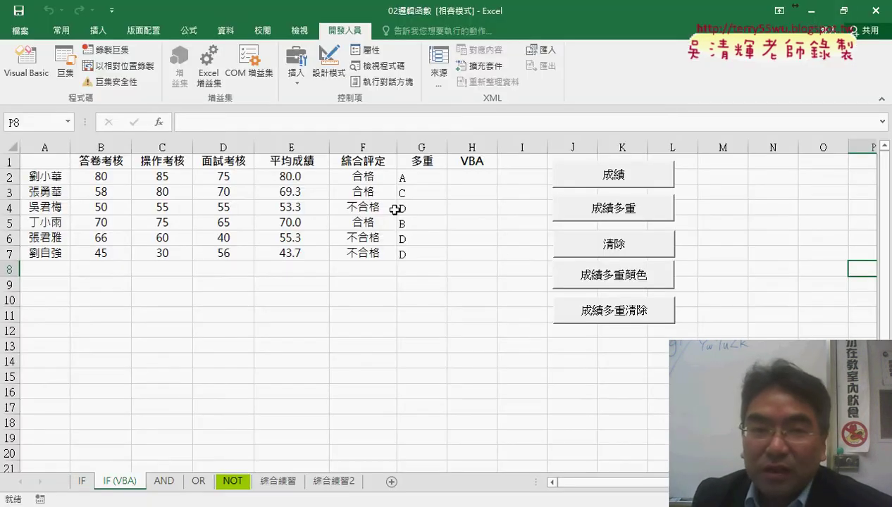
Delete both grade functions from Module1, undo to restore them, then select cell H2
click(27, 64)
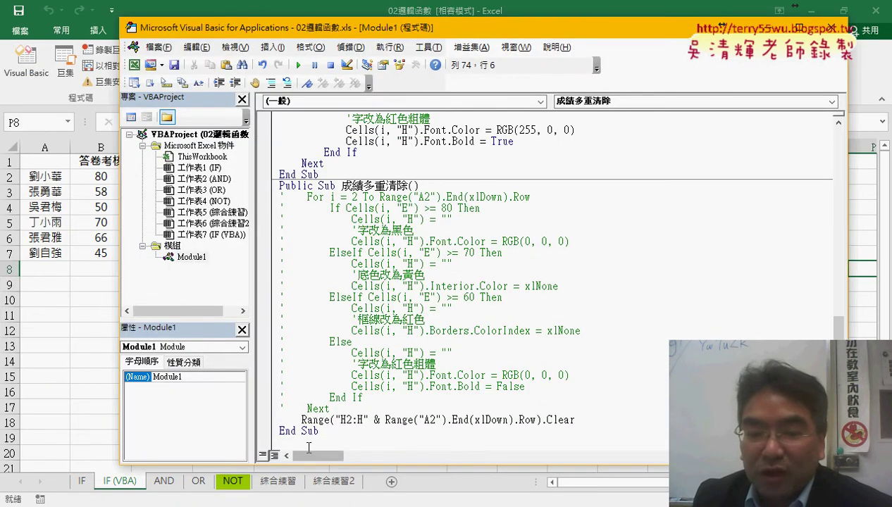
key(ctrl+End)
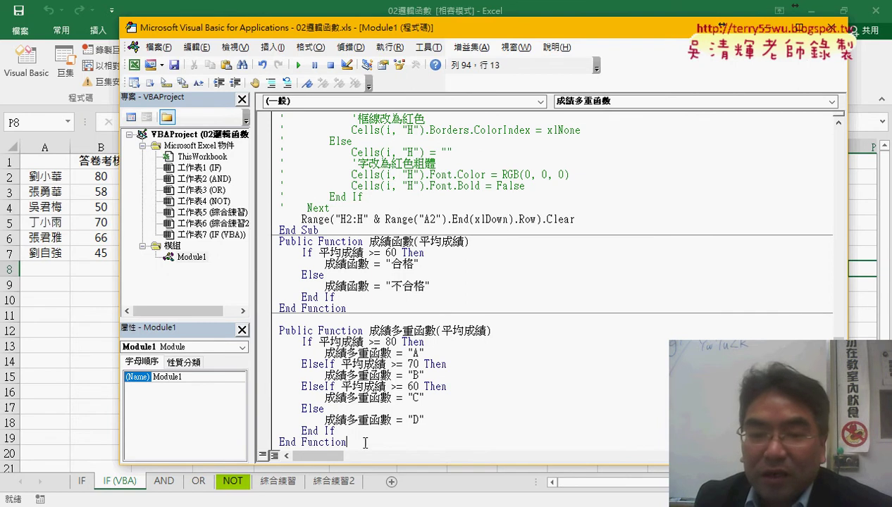
drag(365, 443, 272, 247)
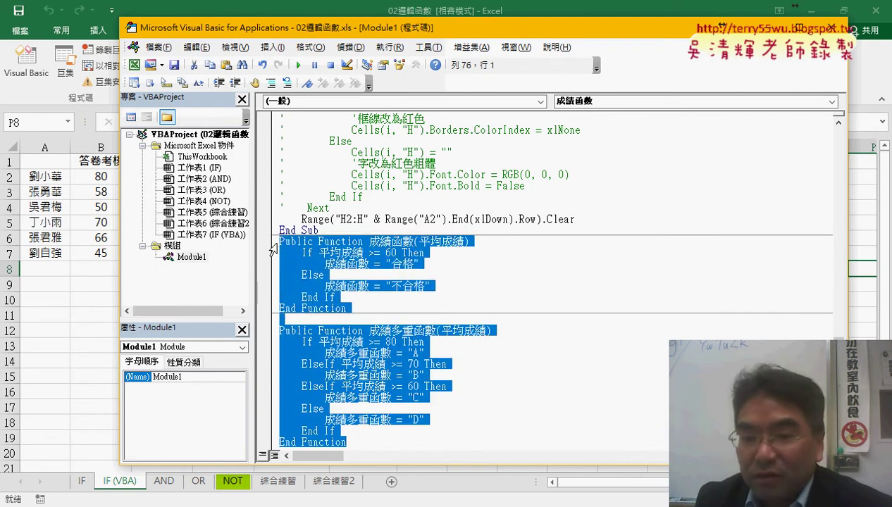
key(Delete)
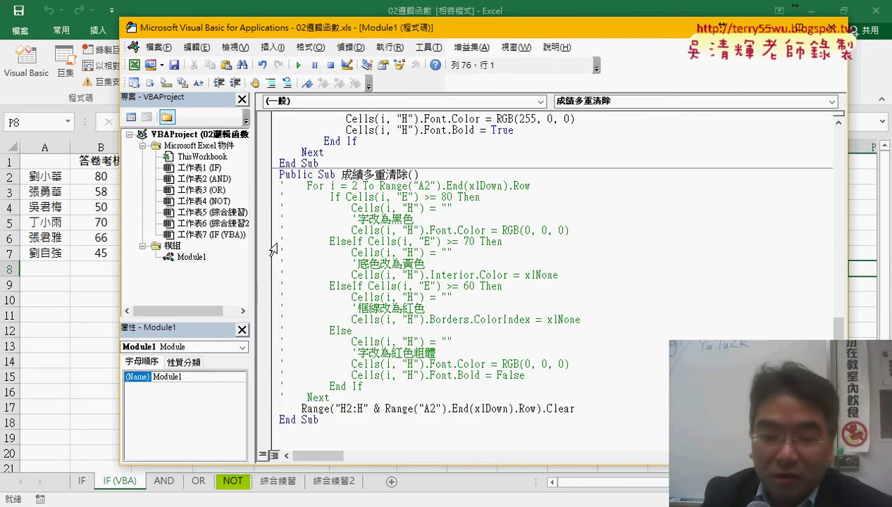
key(ctrl+z)
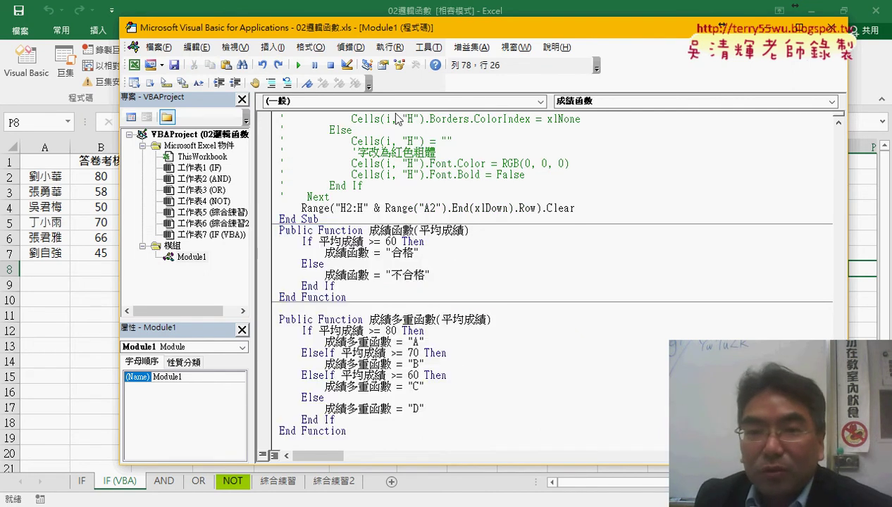
key(alt+F11)
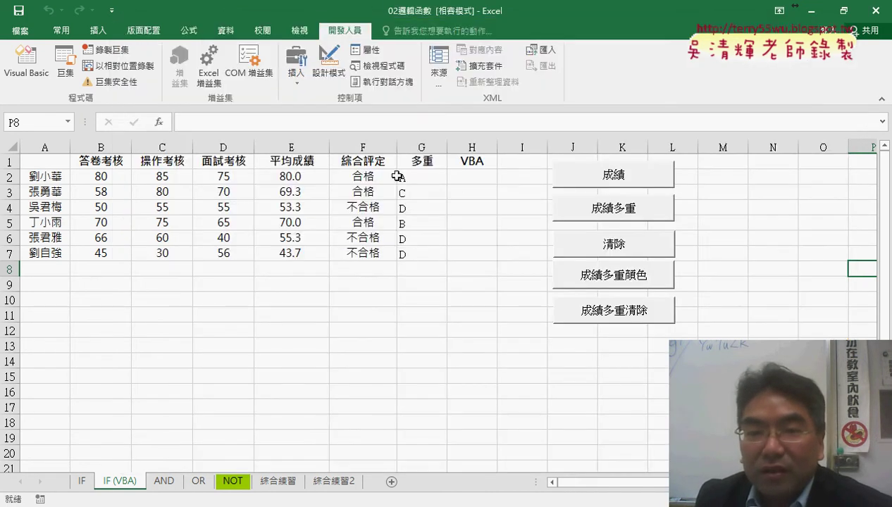
click(474, 176)
Enter =成績函數(E2) in H2 from the User Defined category and fill it down to H7
click(160, 122)
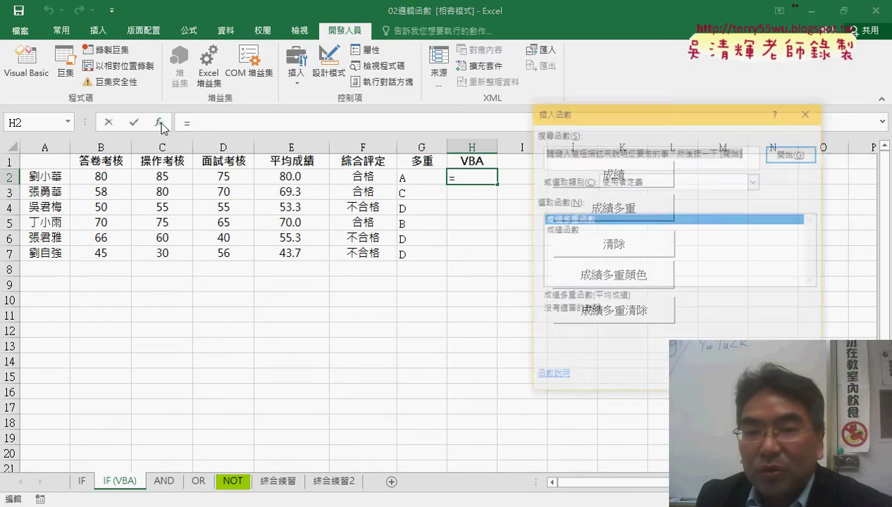
click(639, 182)
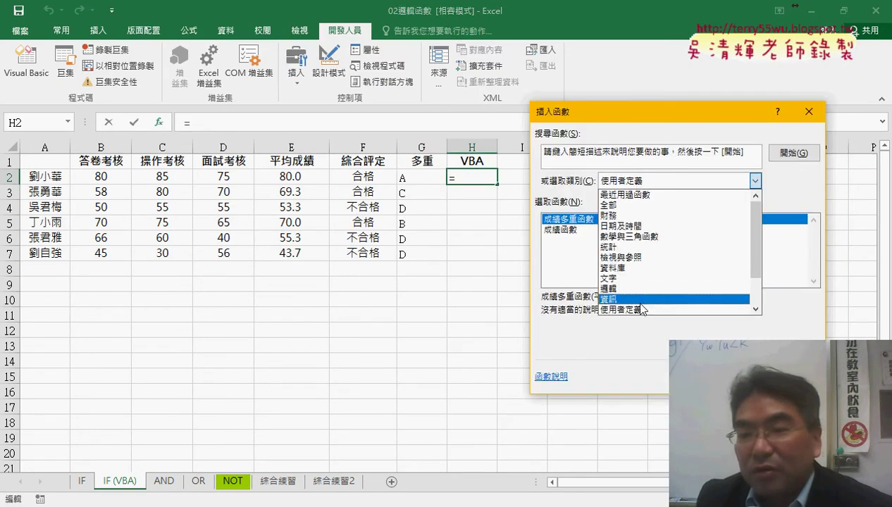
click(621, 309)
click(575, 230)
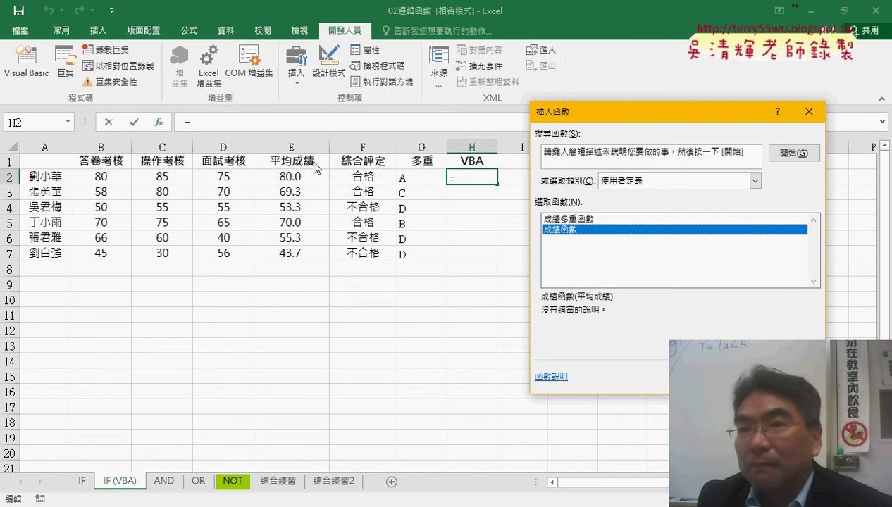
key(Return)
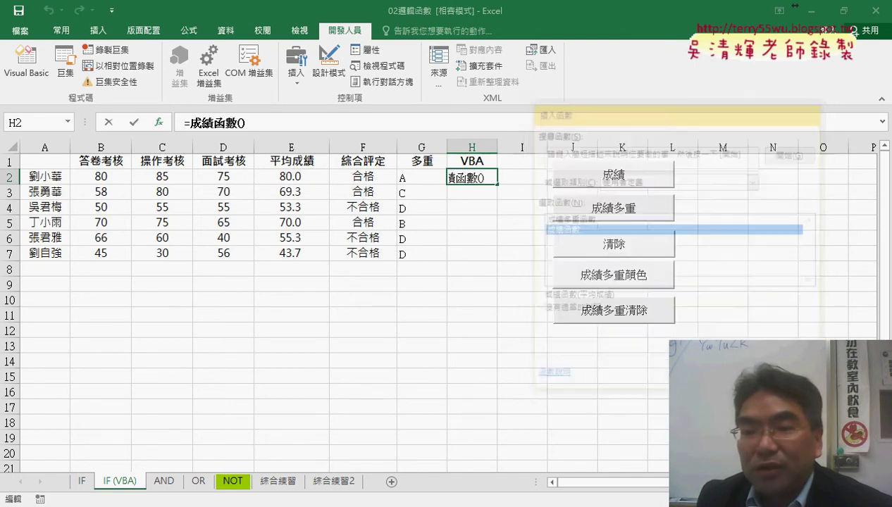
click(301, 176)
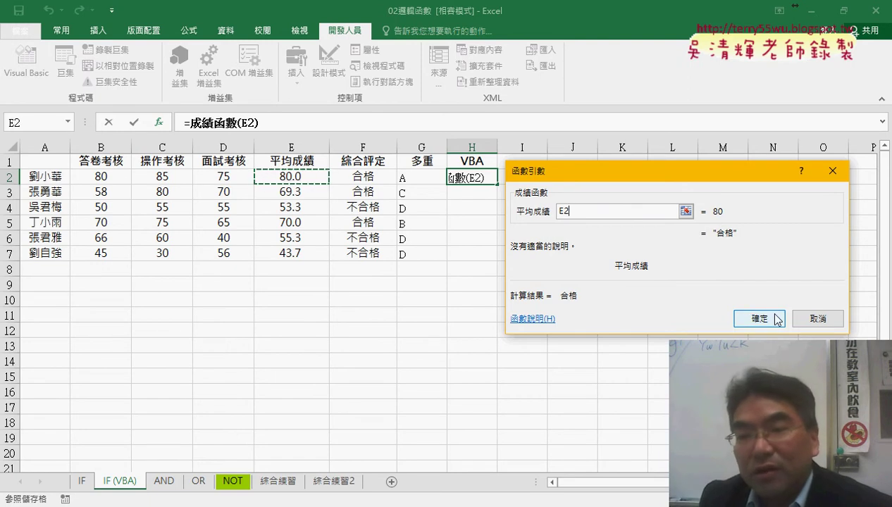
click(761, 319)
drag(497, 185, 488, 254)
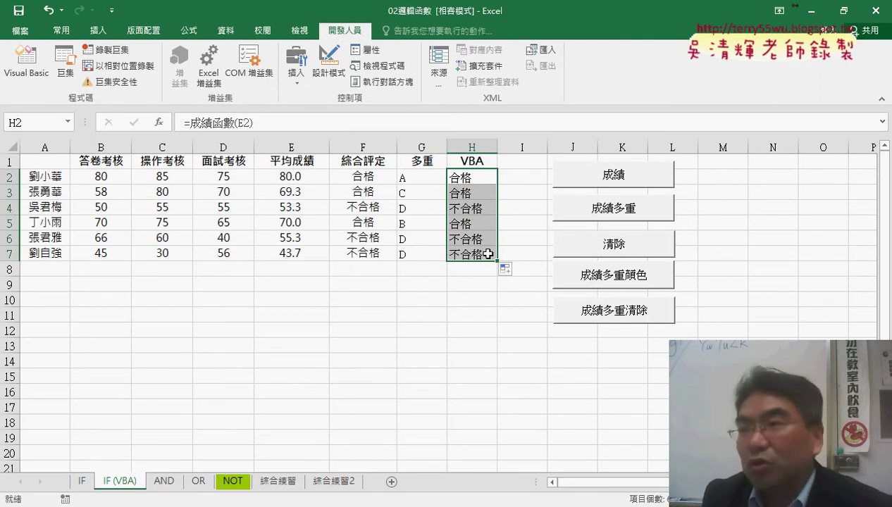
Clear H2:H7, then delete the 成績函數 and 成績多重函數 code from Module1
key(Delete)
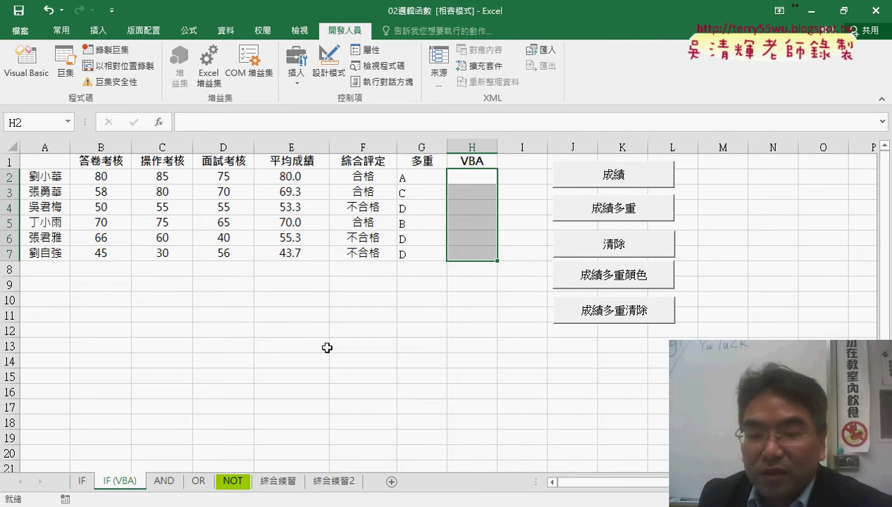
click(385, 407)
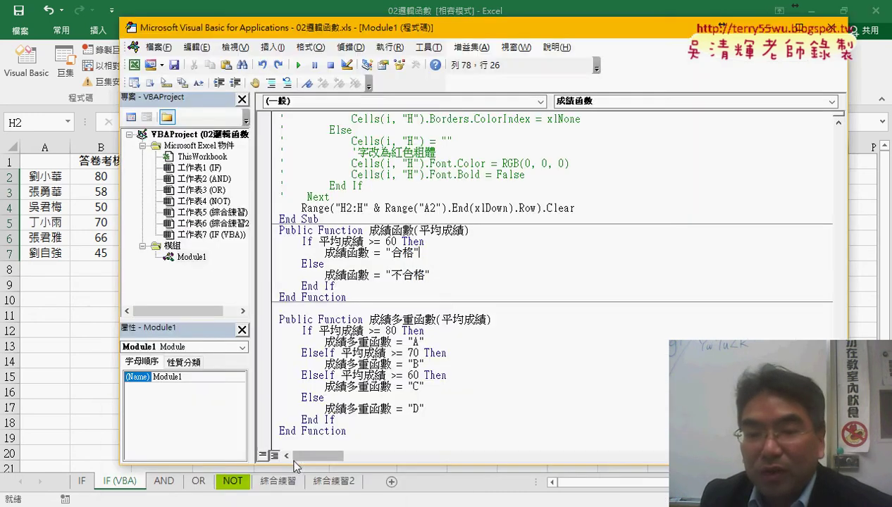
drag(369, 230, 414, 230)
key(ctrl+c)
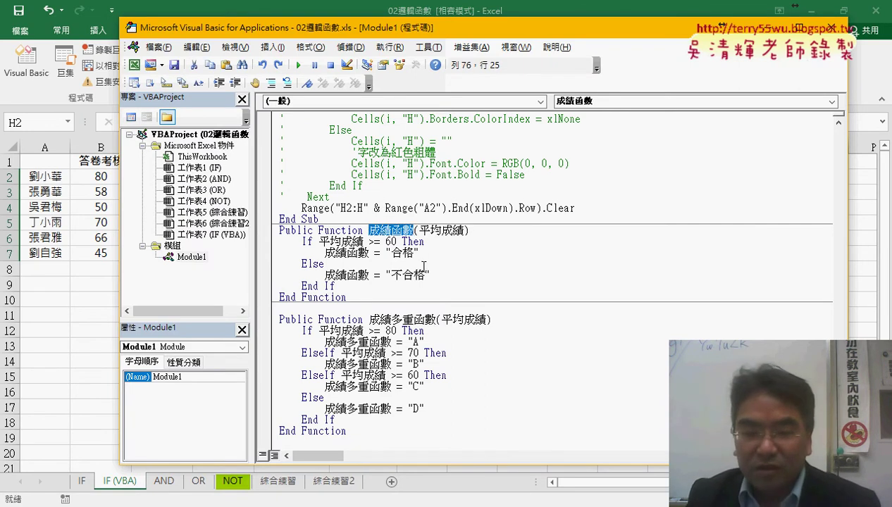
drag(368, 432, 270, 240)
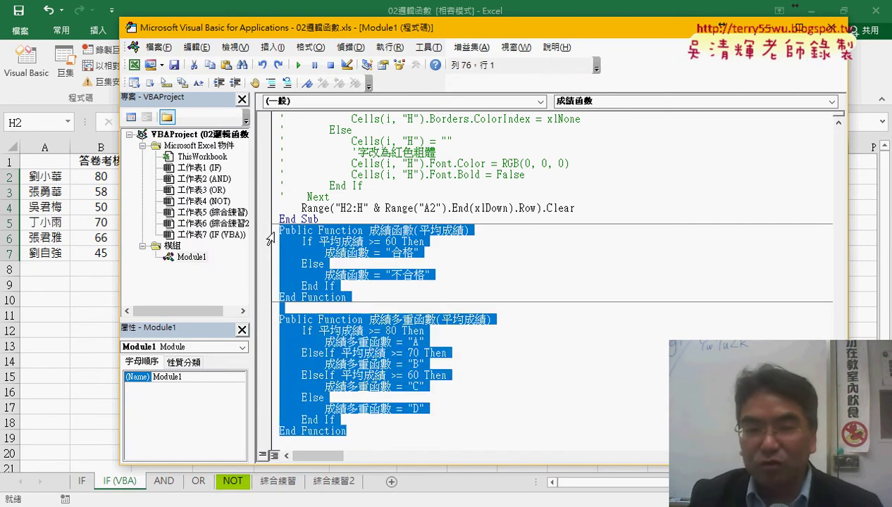
key(Delete)
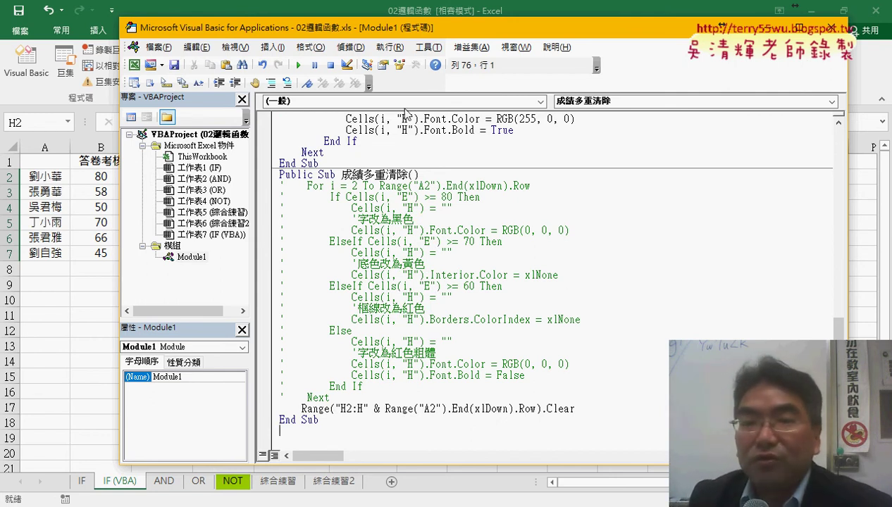
drag(445, 33, 456, 65)
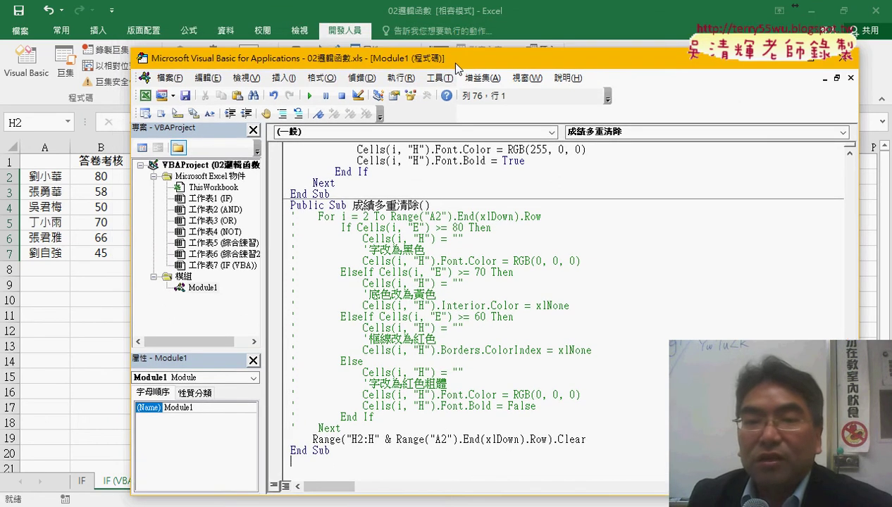
Use Insert > Procedure to add a Public Function named 成績函數
click(284, 78)
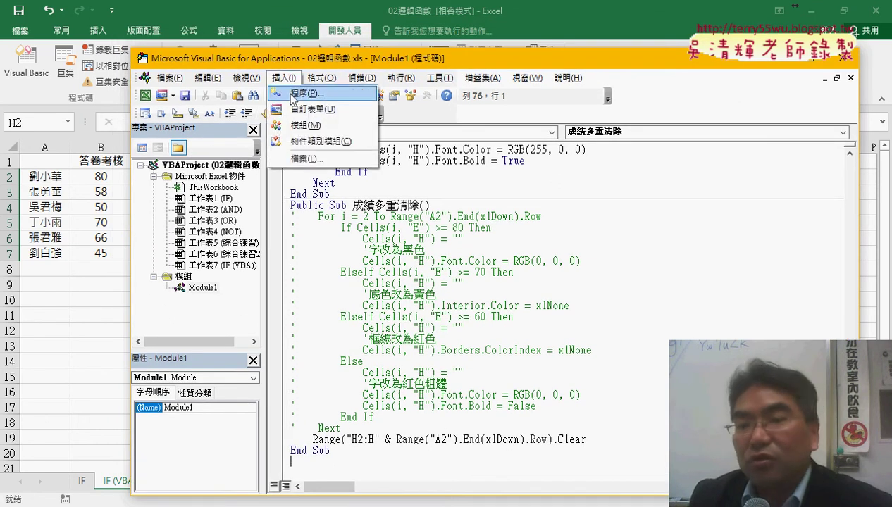
click(293, 88)
right_click(422, 140)
click(451, 200)
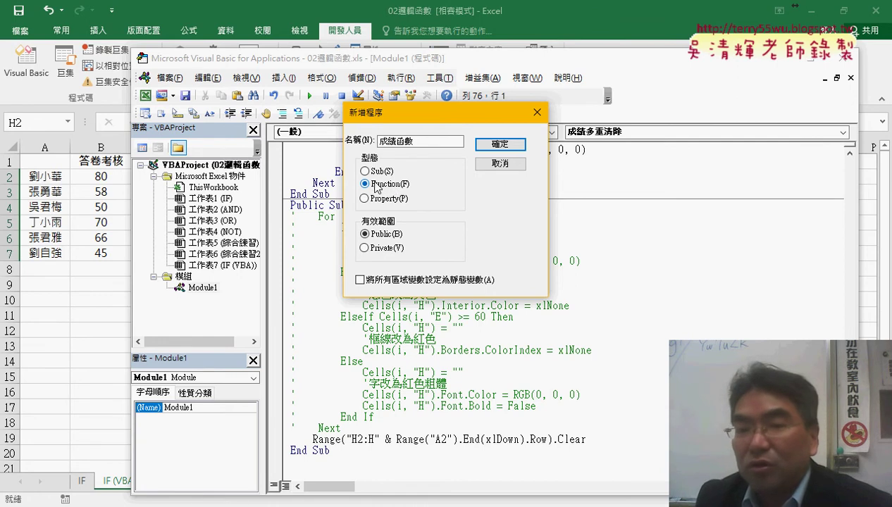
click(500, 145)
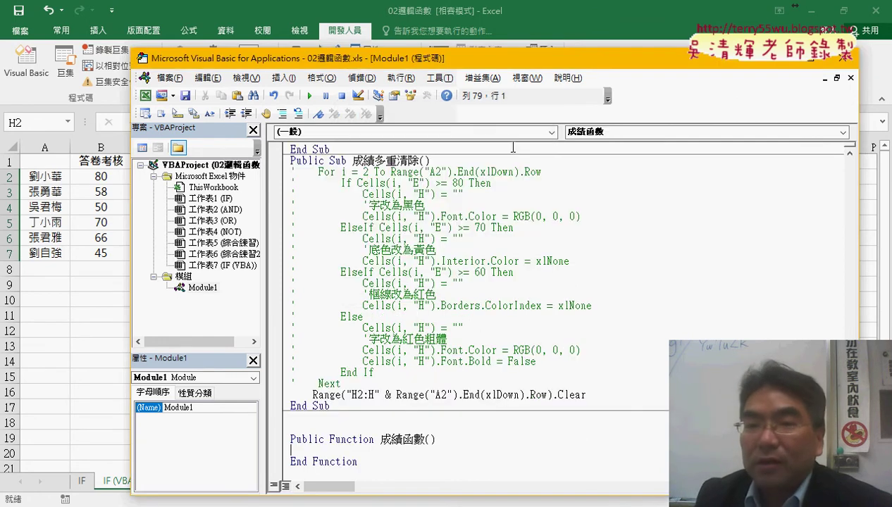
Move the VBA editor beside the sheet and remove the blank lines above 成績函數
drag(491, 67, 706, 36)
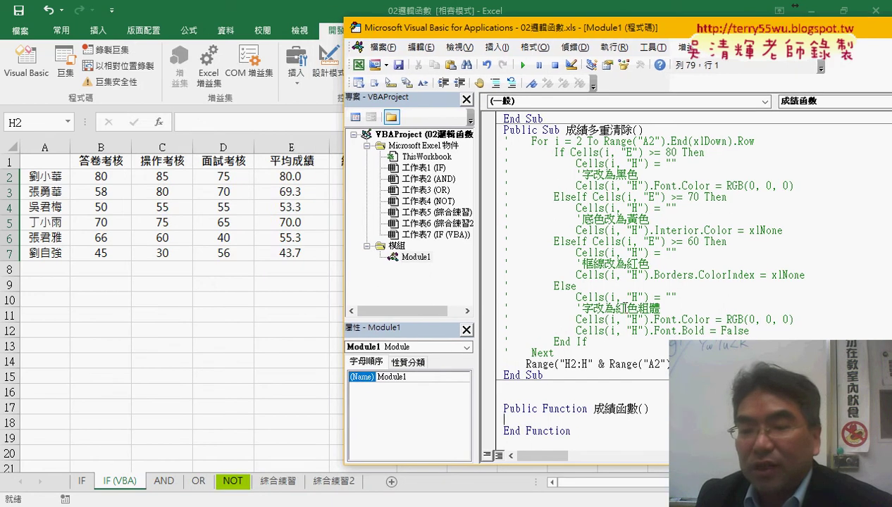
click(551, 384)
key(BackSpace)
key(BackSpace)
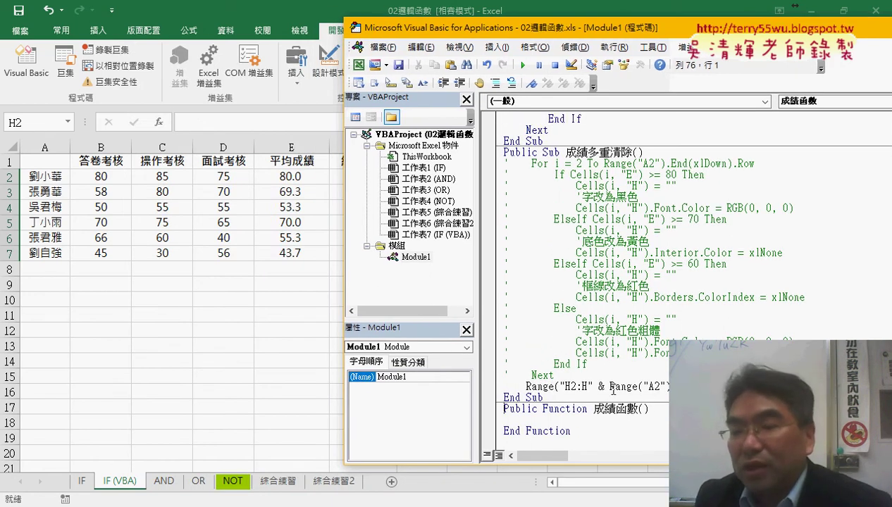
drag(657, 408, 639, 409)
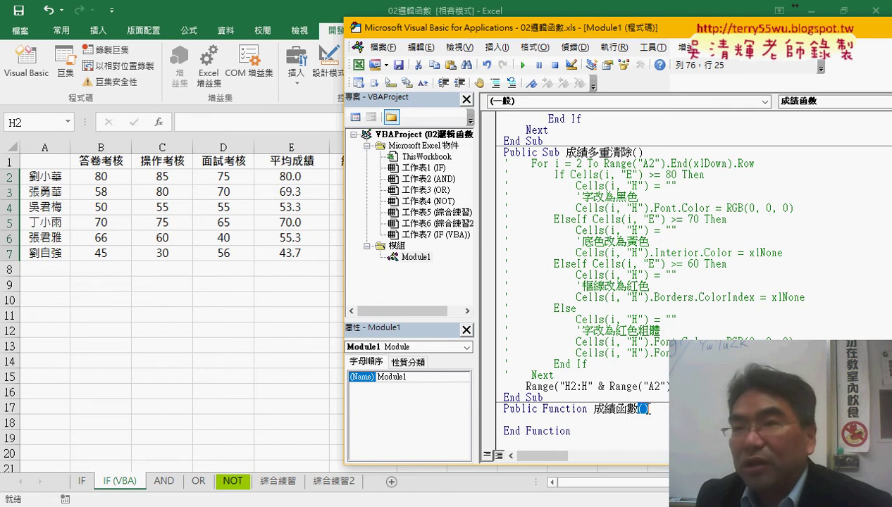
Copy the header text 平均成績 from cell E1
key(alt+F11)
click(310, 162)
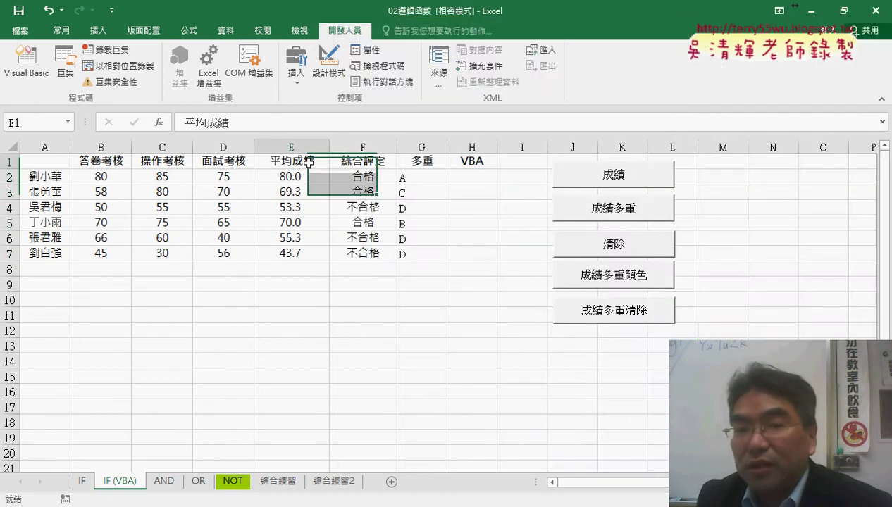
double_click(212, 124)
right_click(211, 129)
click(243, 152)
click(109, 124)
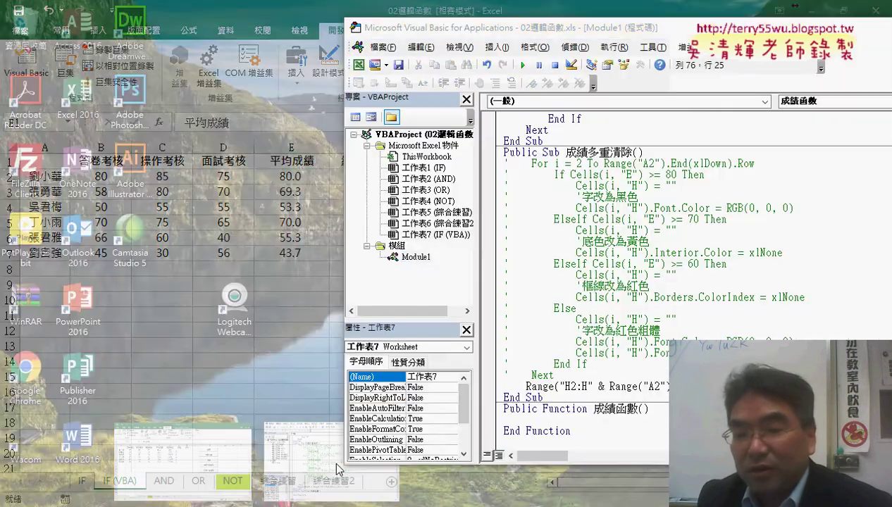
Paste 平均成績 as the parameter inside 成績函數() and start a body line
click(337, 423)
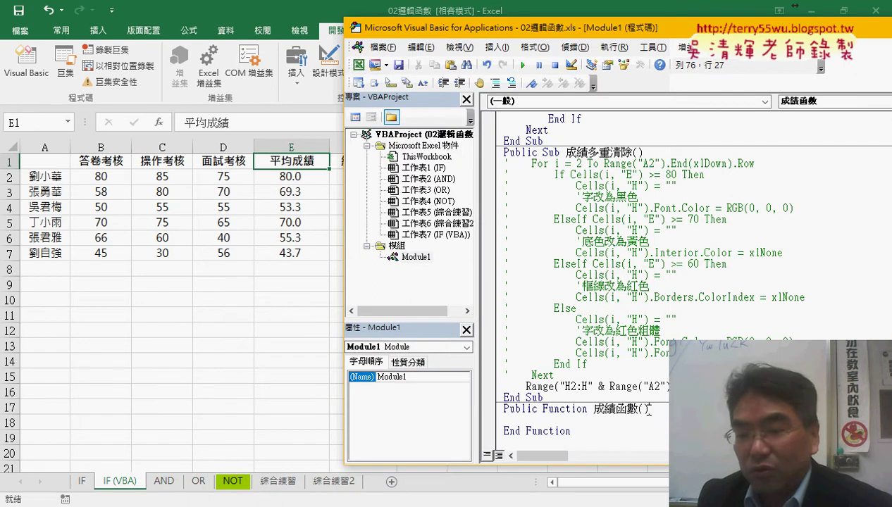
key(Left)
key(ctrl+v)
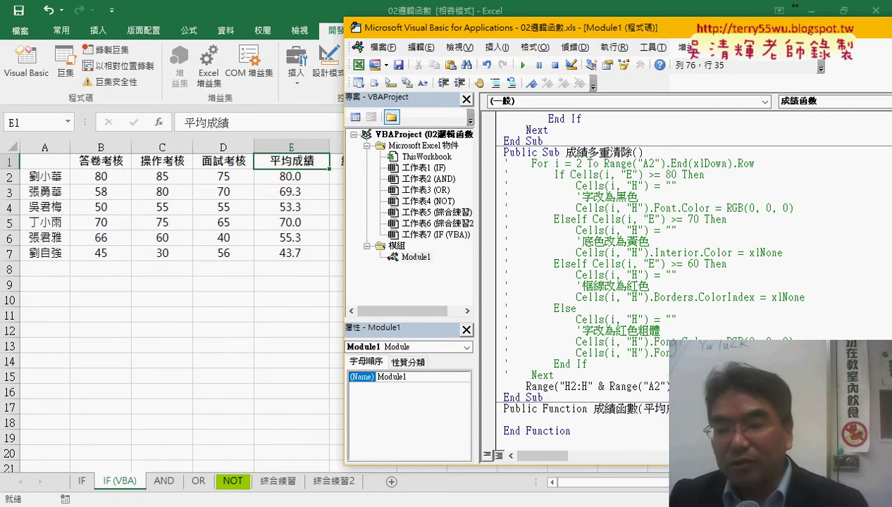
key(Return)
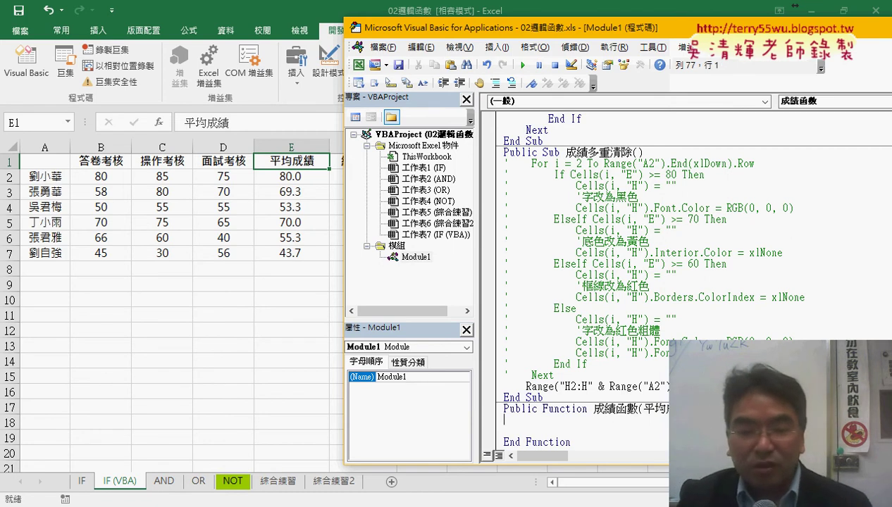
Write the If 平均成績 >= 60 Then … Else … End If structure in the function body
key(Delete)
key(Tab)
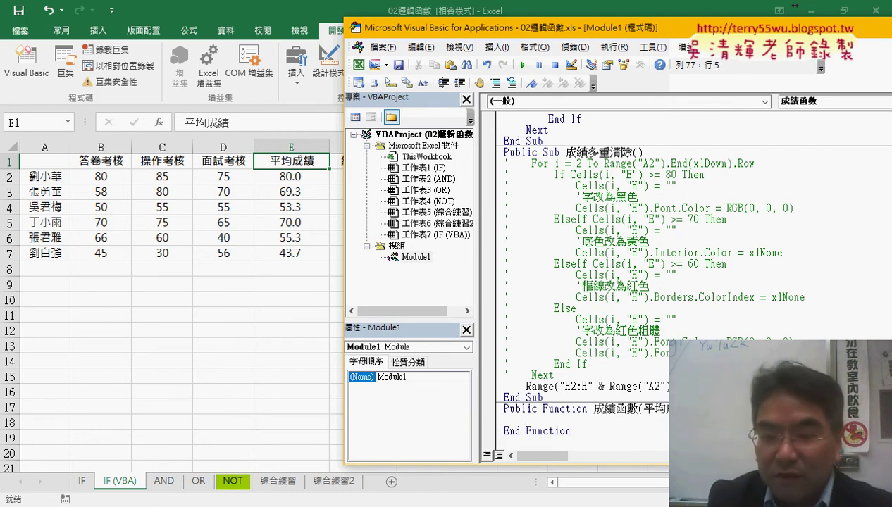
text(if)
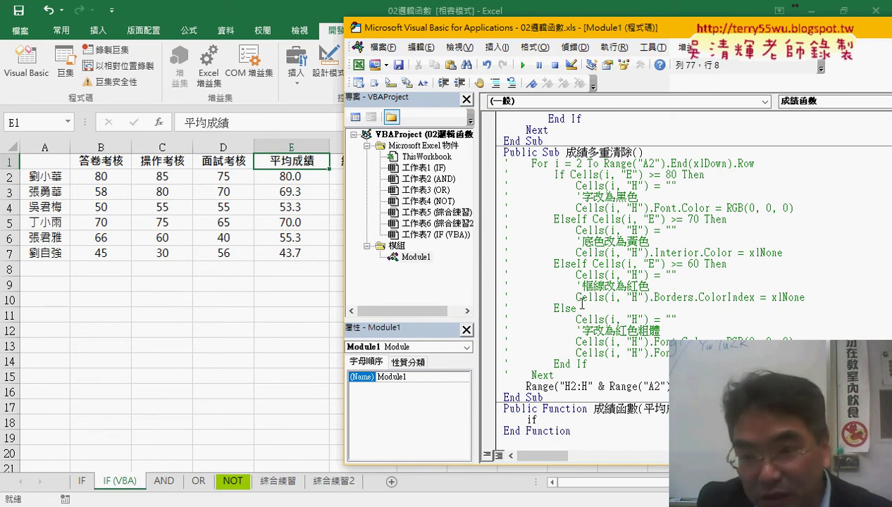
click(647, 410)
key(Return)
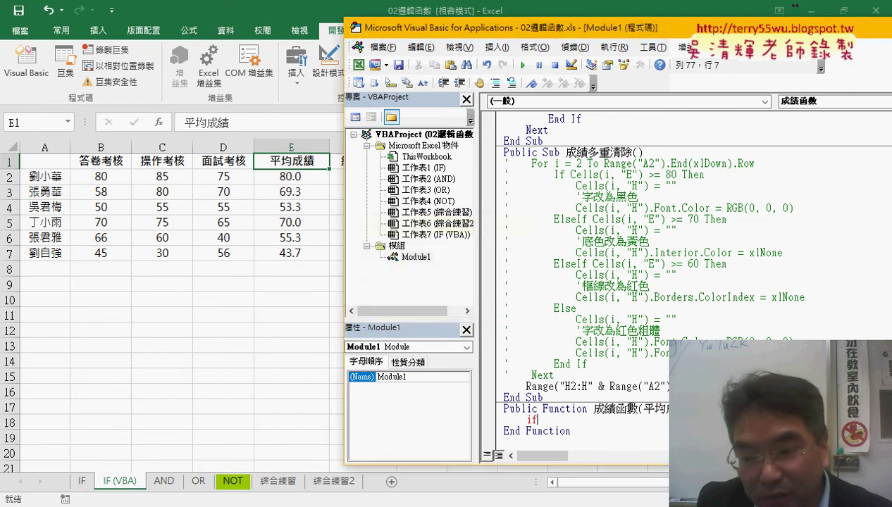
drag(647, 410, 688, 410)
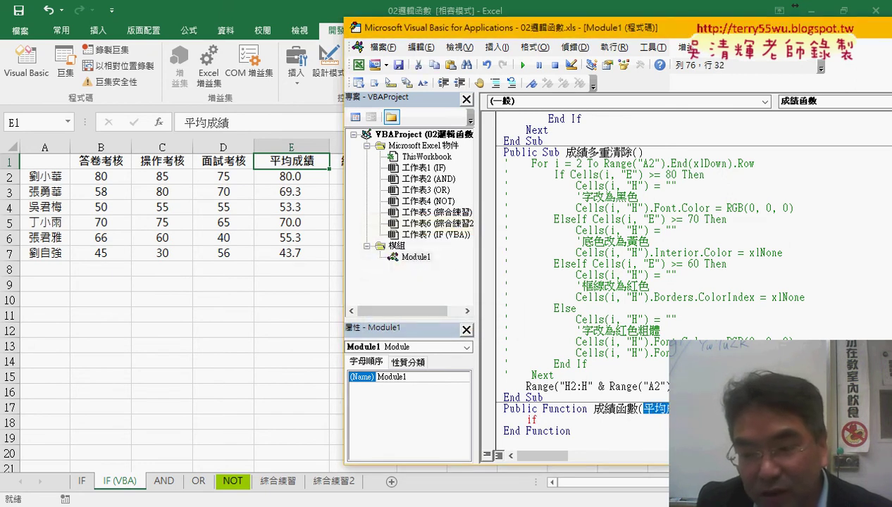
click(572, 420)
key(ctrl+v)
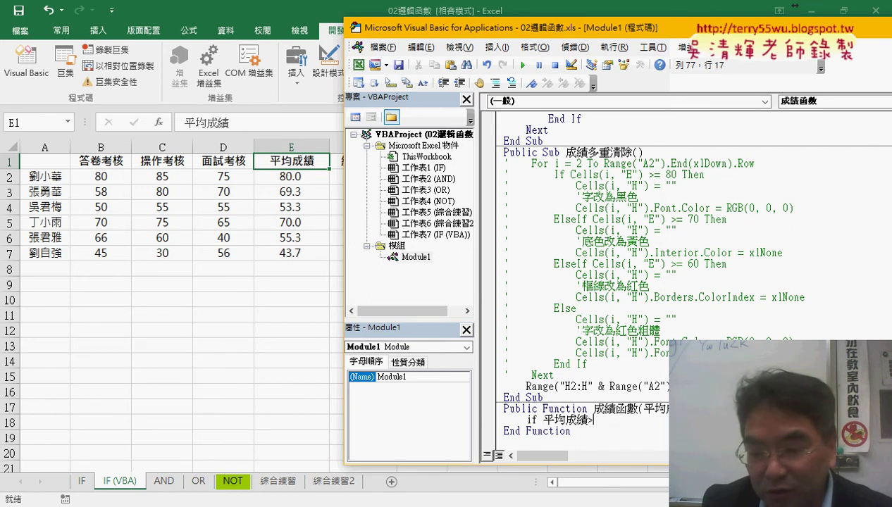
text(h)
key(Return)
key(Return)
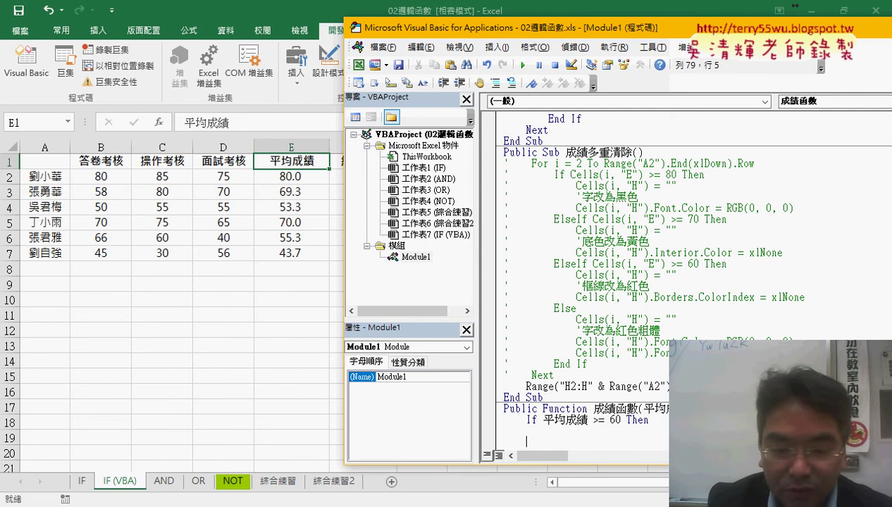
text(else)
key(Return)
key(Return)
text(end )
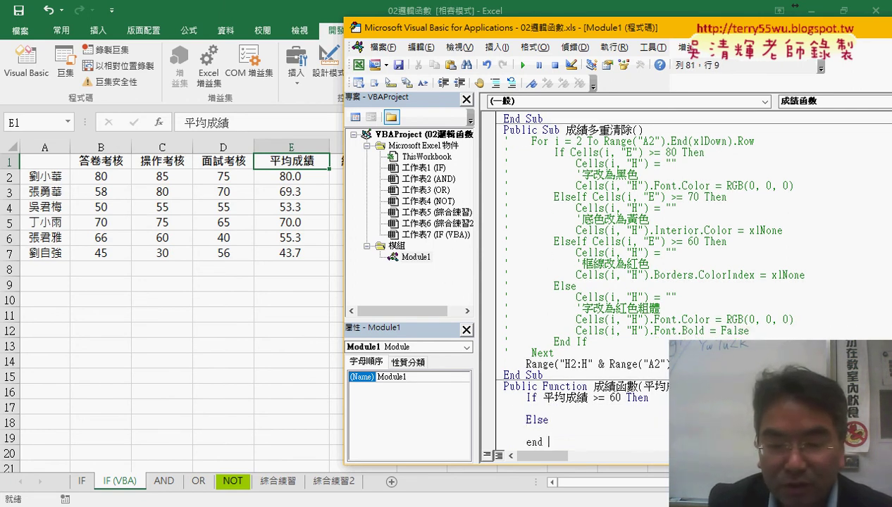
text(if)
click(526, 430)
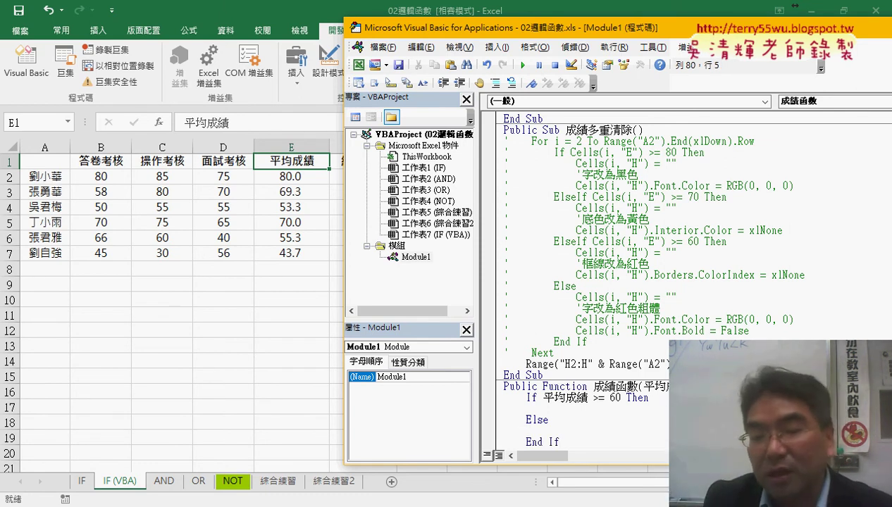
key(Up)
key(Up)
key(Tab)
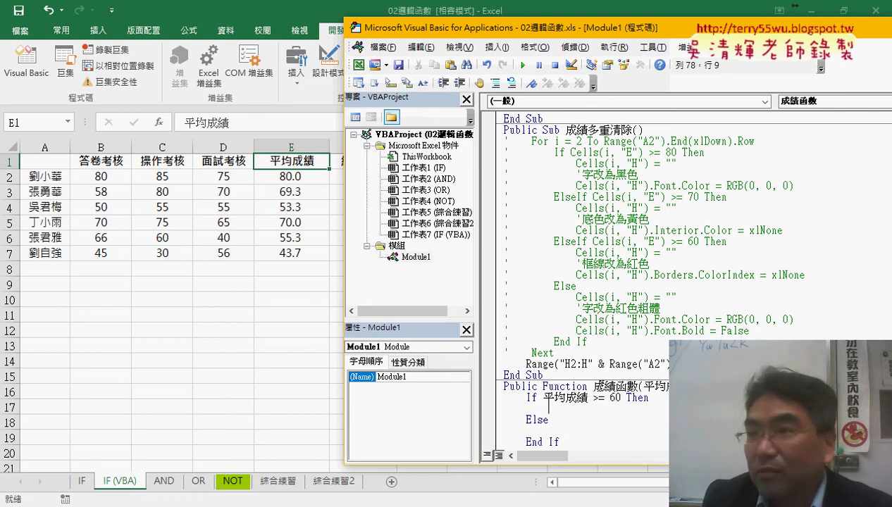
Add 成績函數 = "合格" under If and 成績函數 = "不合格" under Else
mouse_move(593, 387)
mouse_down()
mouse_move(639, 387)
mouse_move(586, 419)
mouse_move(585, 412)
mouse_up()
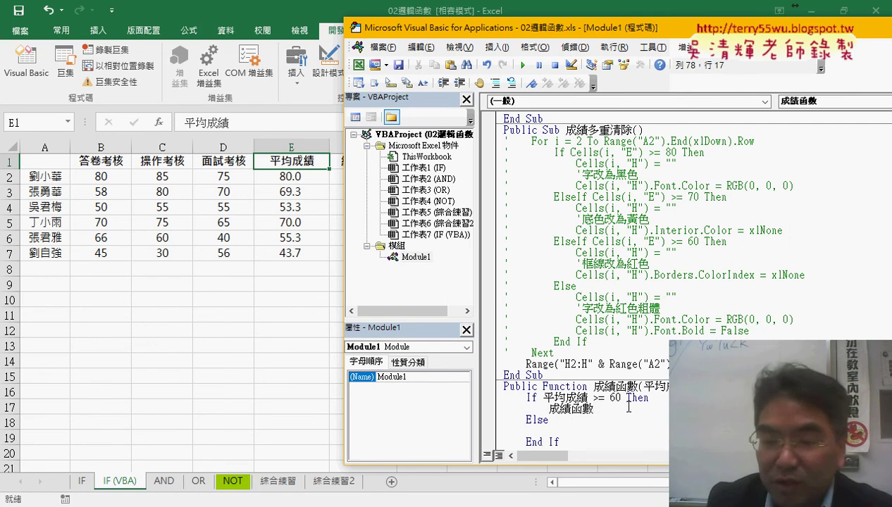
text(=)
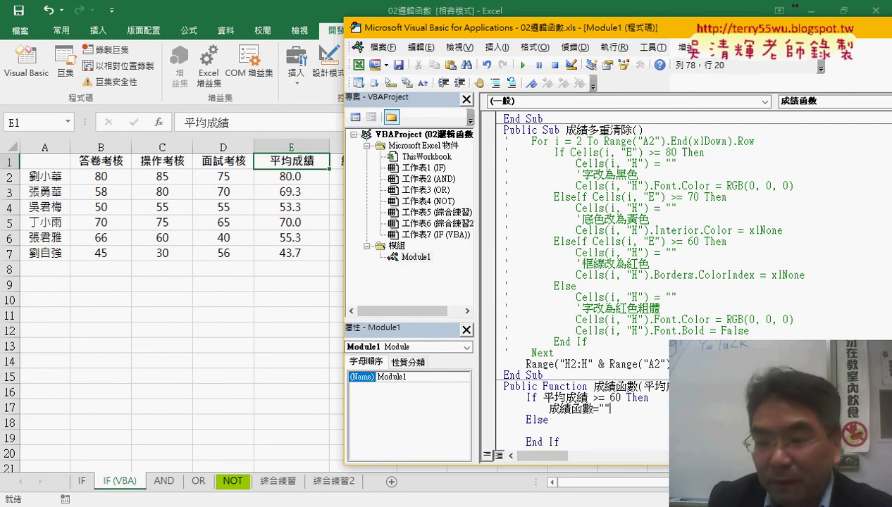
key(Left)
text(ㄏㄜ)
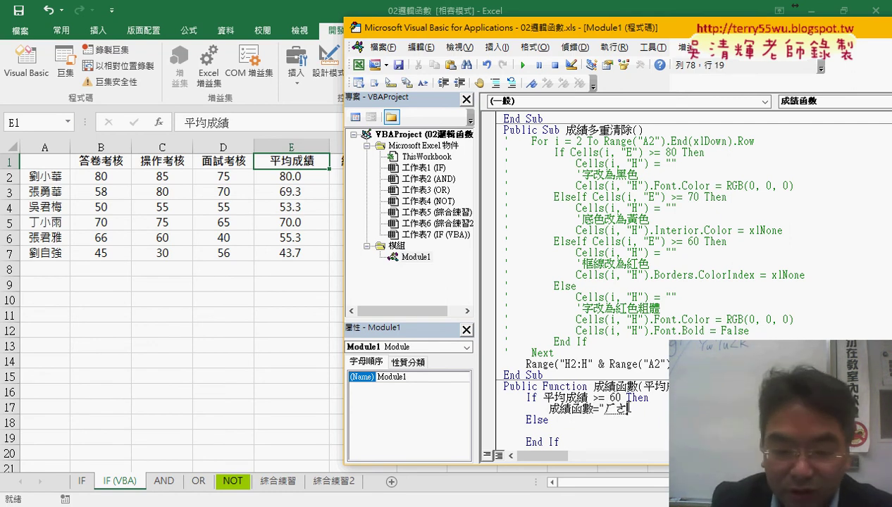
text(合格)
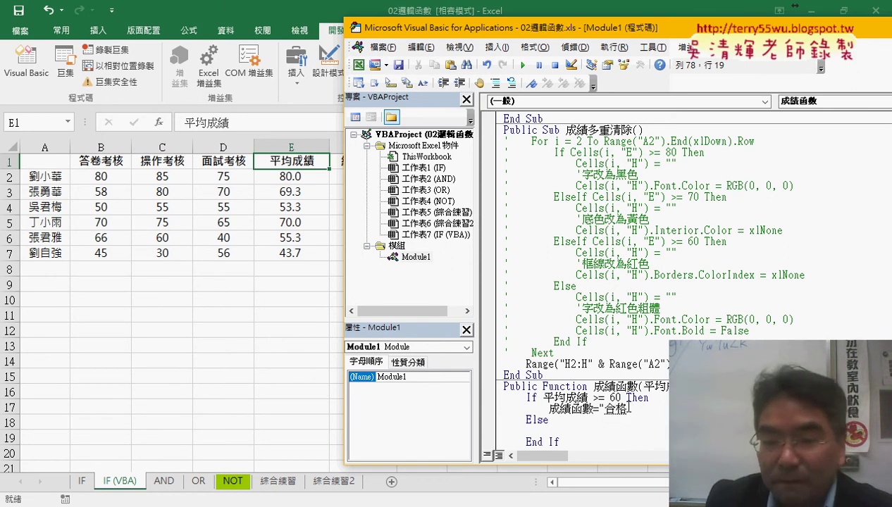
drag(628, 407, 549, 409)
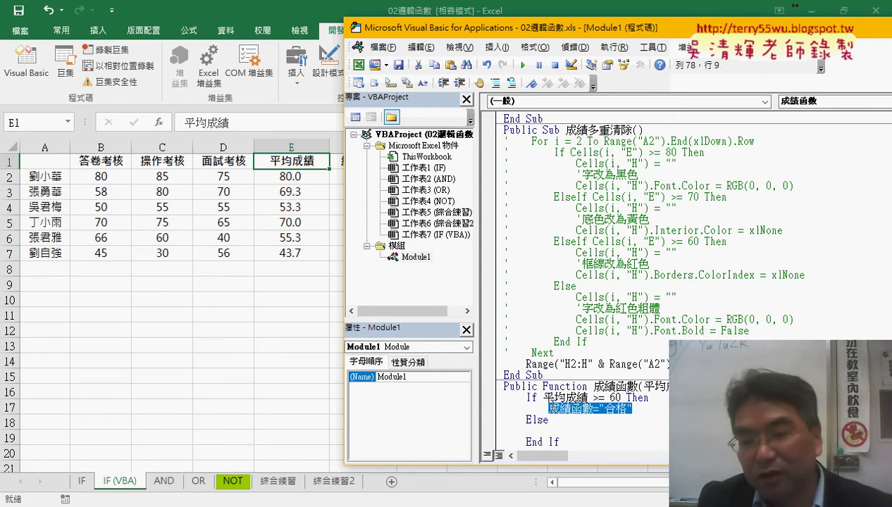
key(ctrl+c)
click(556, 432)
key(ctrl+v)
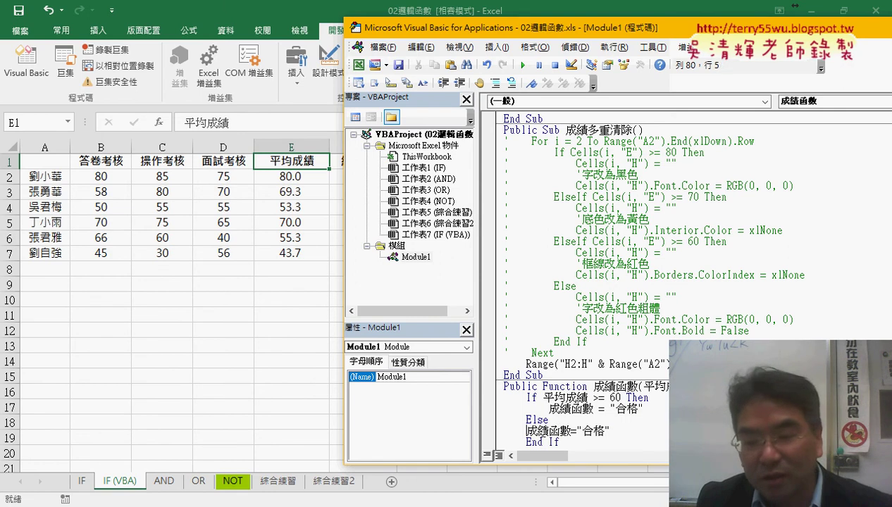
key(Tab)
click(607, 431)
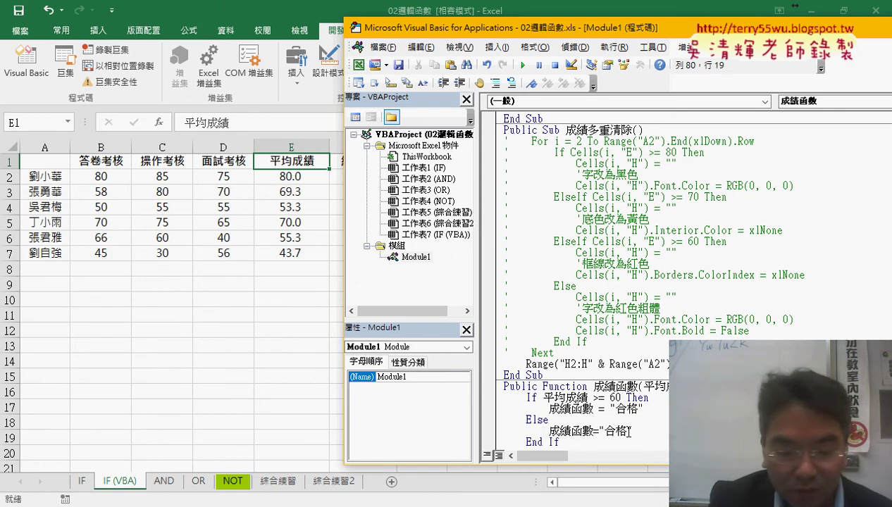
text(不合格)
click(543, 375)
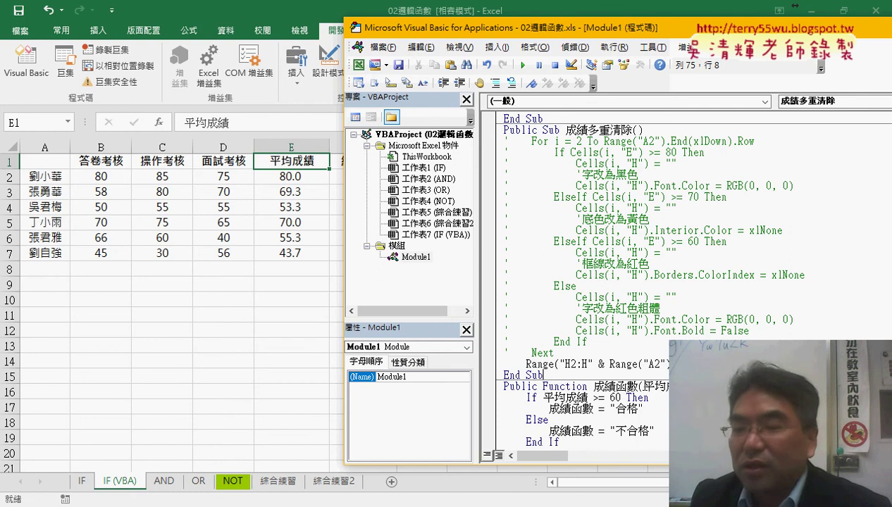
Highlight the parameter 平均成績, the value 合格 and the name 成績函數 to review the code
drag(655, 387, 670, 386)
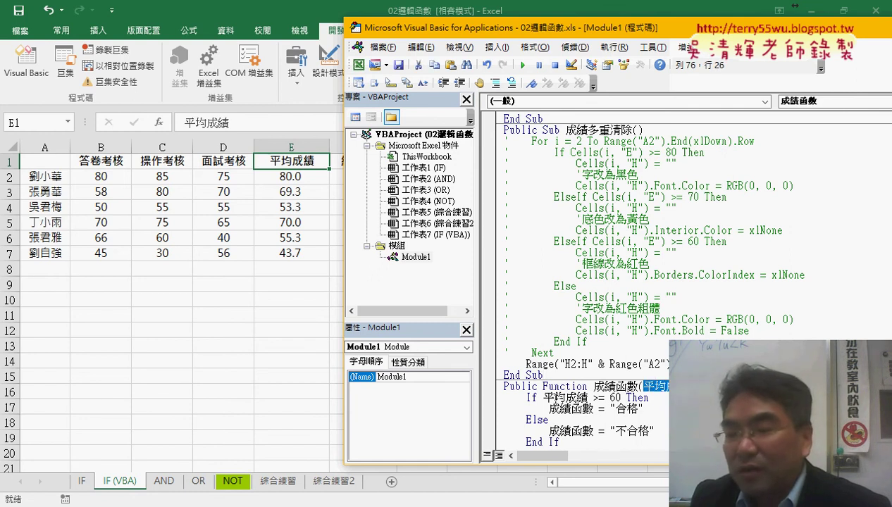
drag(644, 408, 613, 408)
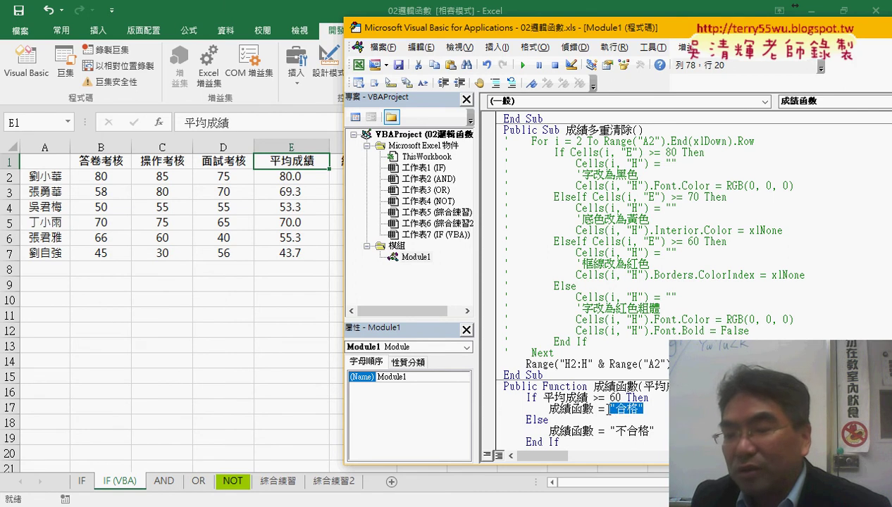
drag(593, 386, 627, 386)
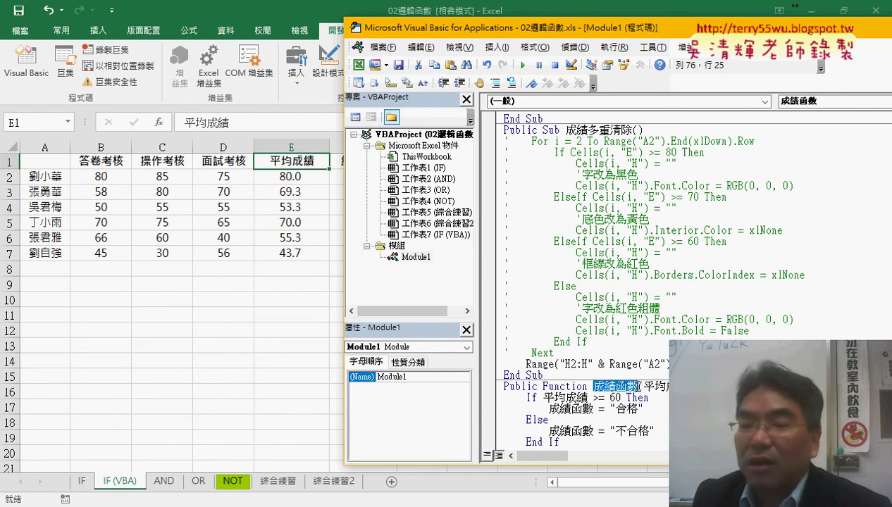
scroll(630, 384, down, 1)
Duplicate the 成績函數 function and rename the copy to 成績多重函數
drag(503, 364, 511, 442)
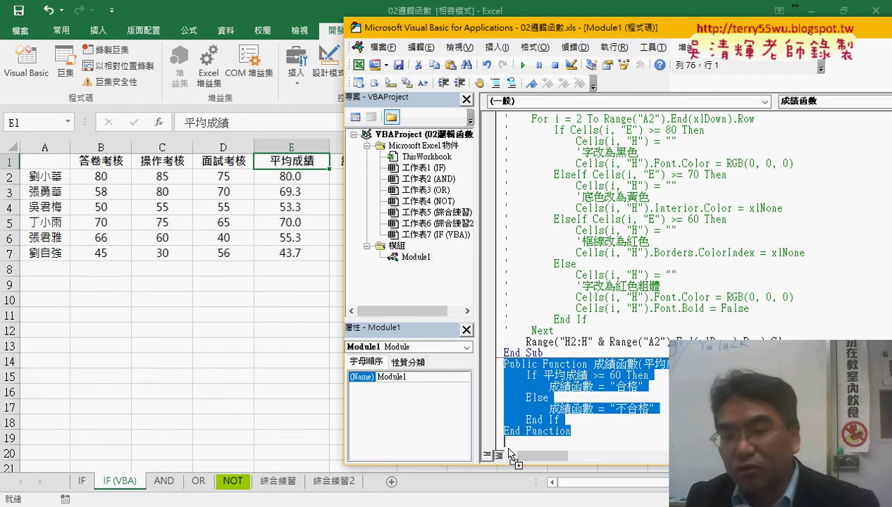
key(ctrl+c)
key(ctrl+v)
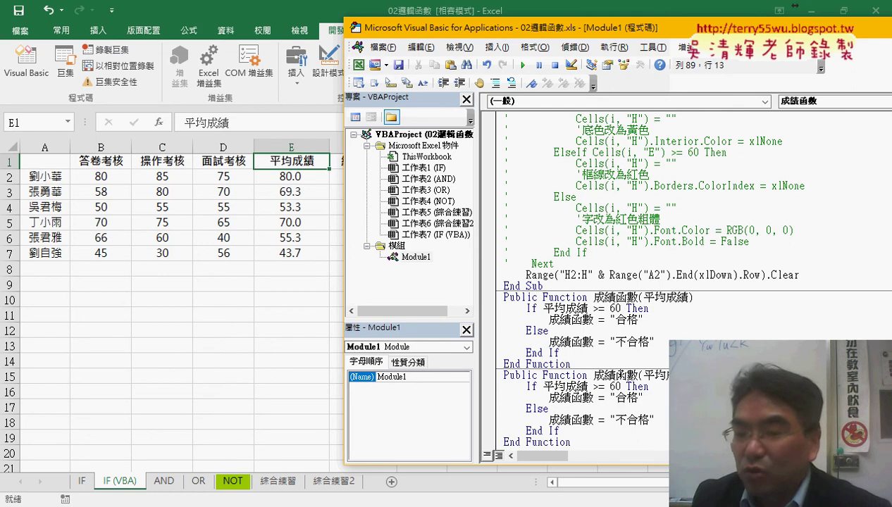
click(639, 375)
key(BackSpace)
key(BackSpace)
text(多數)
key(BackSpace)
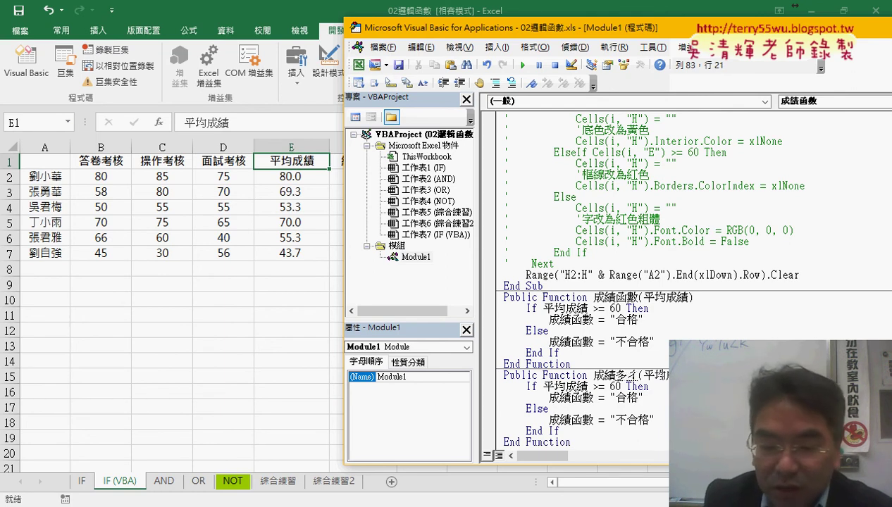
text(重函數)
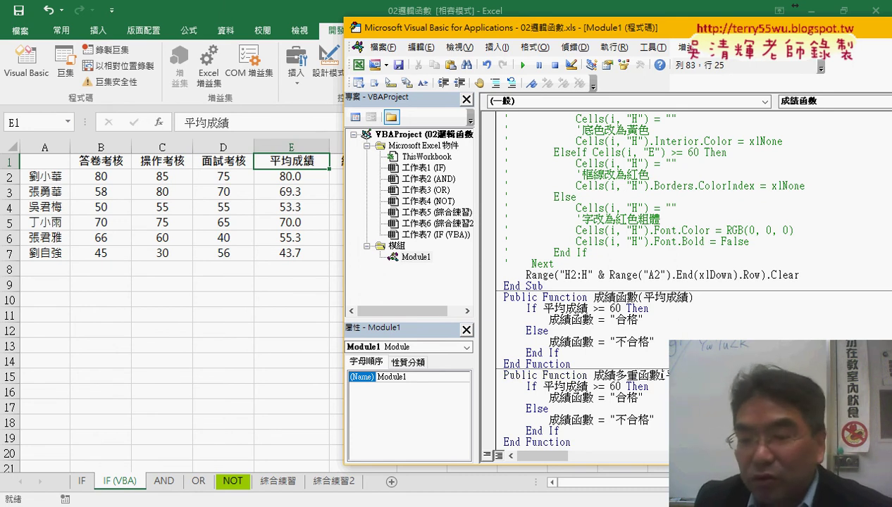
Put 成績多重函數 in both return lines, change the threshold 60 to 80 and 合格 to "A"
mouse_move(664, 376)
mouse_down()
mouse_move(596, 380)
mouse_move(550, 399)
mouse_up()
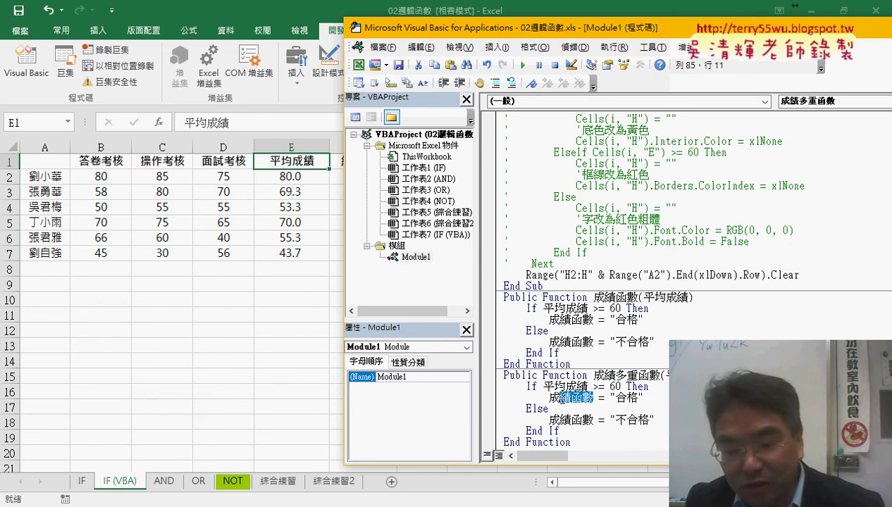
key(ctrl+v)
drag(593, 420, 550, 419)
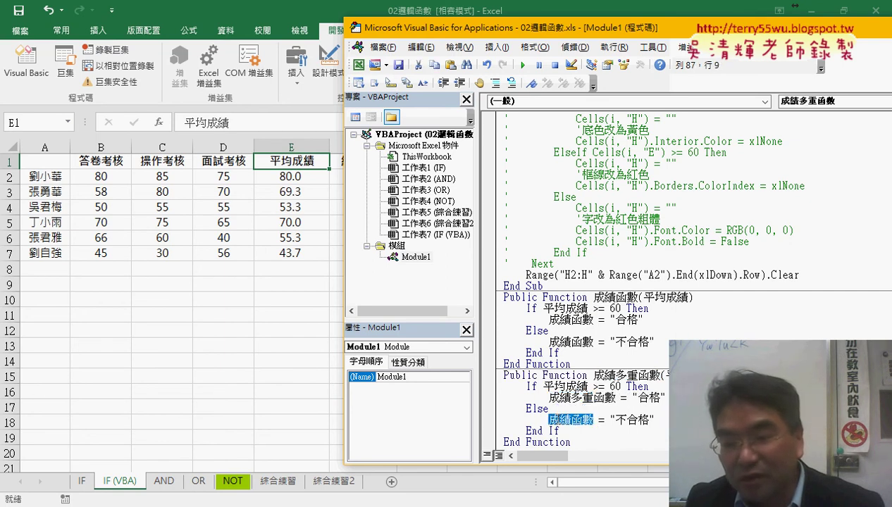
key(ctrl+v)
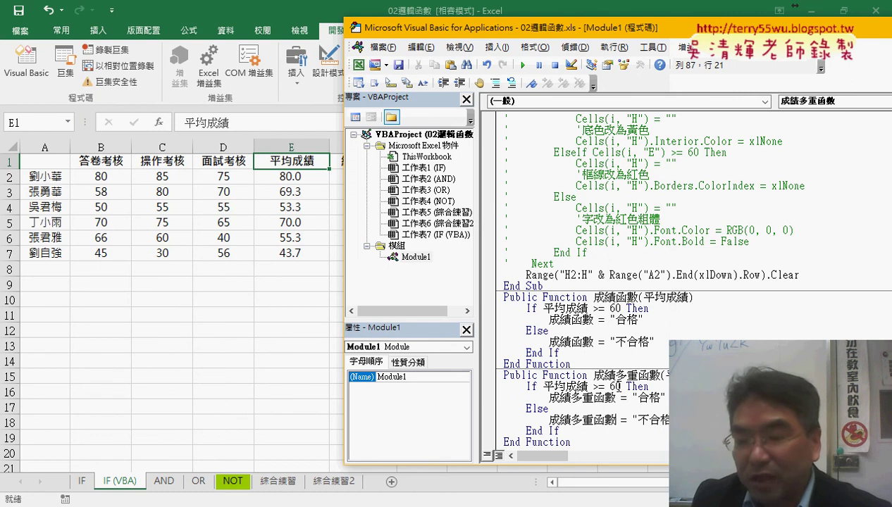
drag(618, 386, 610, 387)
text(8)
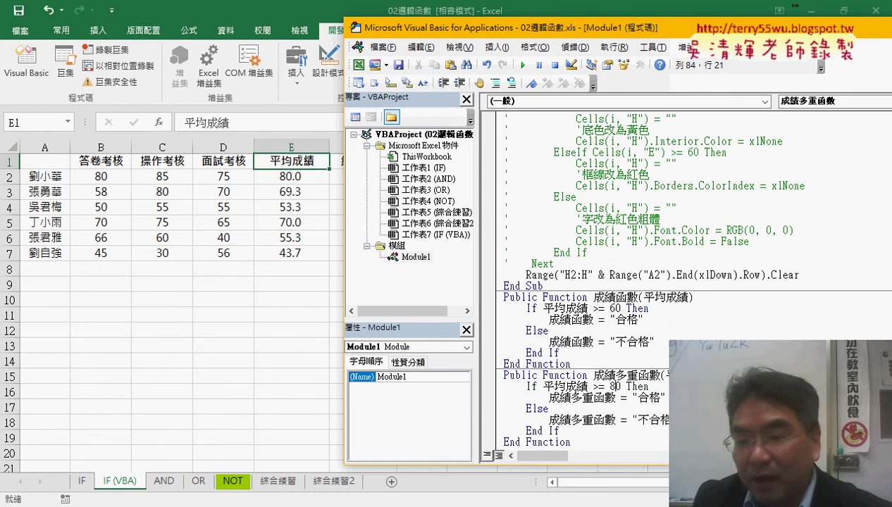
drag(637, 398, 662, 399)
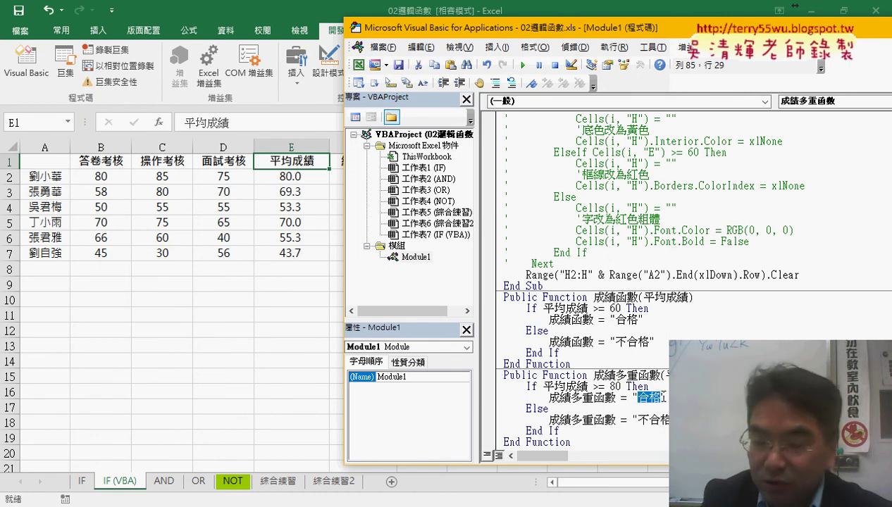
text(A)
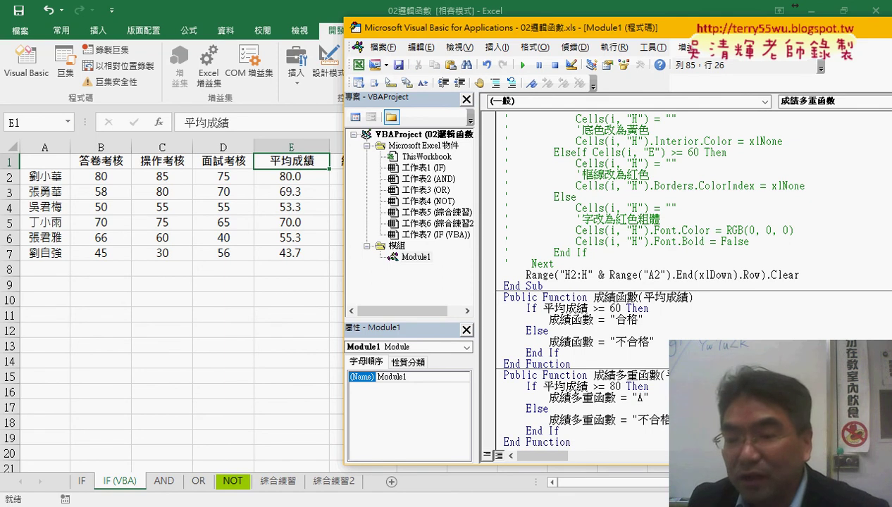
drag(648, 398, 500, 387)
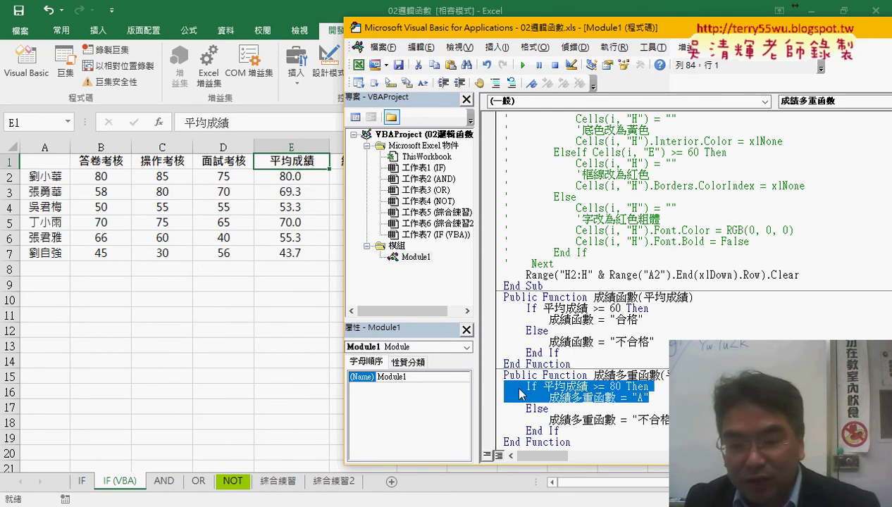
Add an ElseIf branch returning "B" when 平均成績 is 70 or higher
click(648, 399)
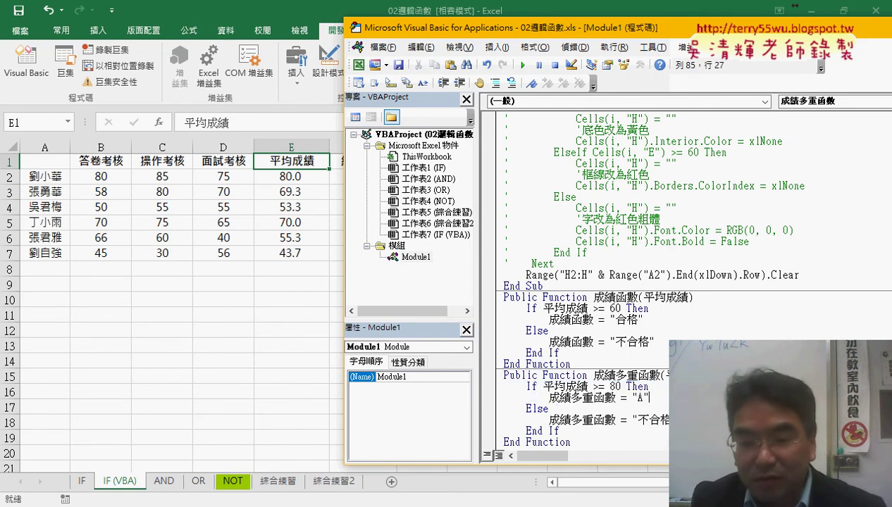
key(Return)
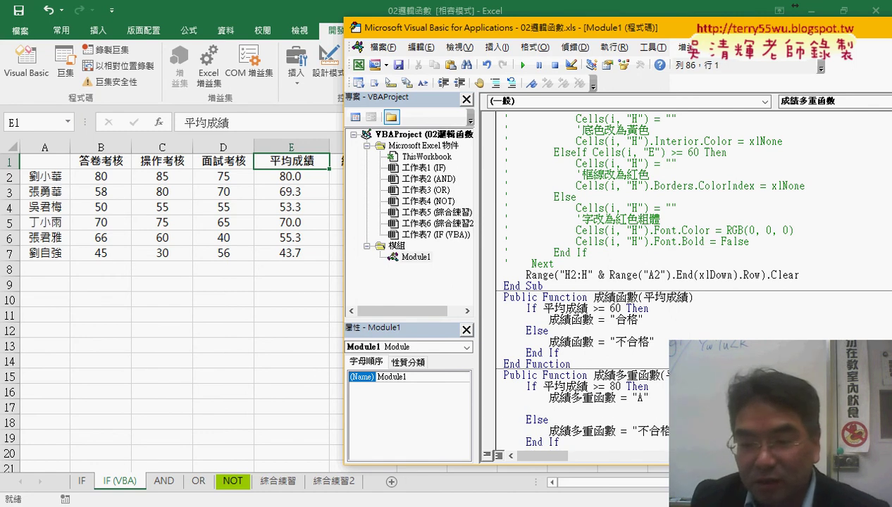
key(ctrl+v)
click(527, 408)
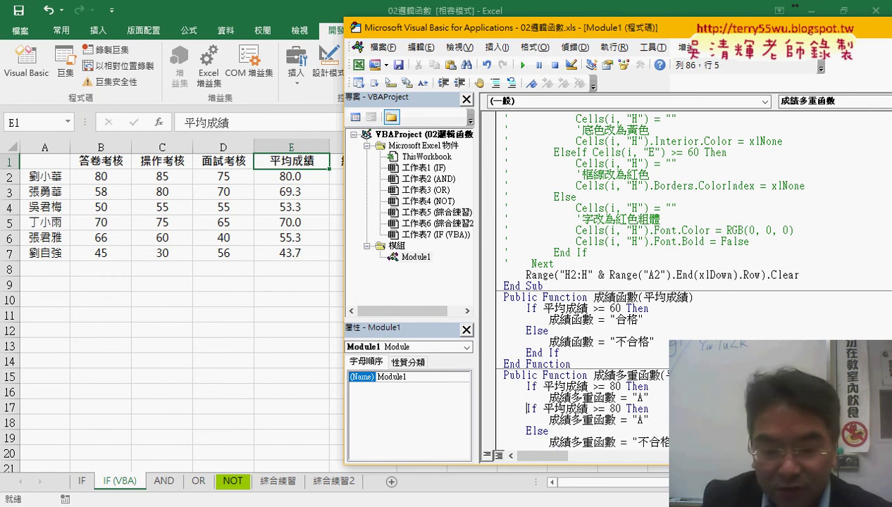
text(else)
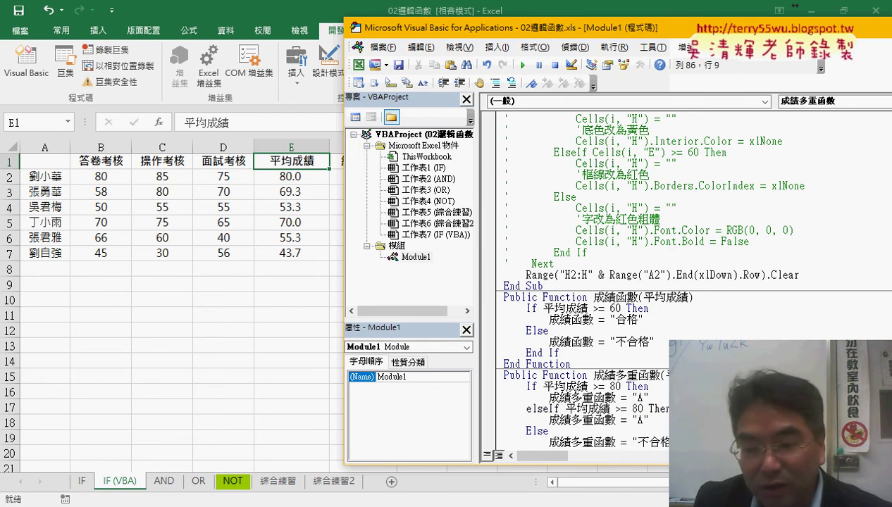
click(620, 409)
key(BackSpace)
text(7)
click(644, 420)
key(BackSpace)
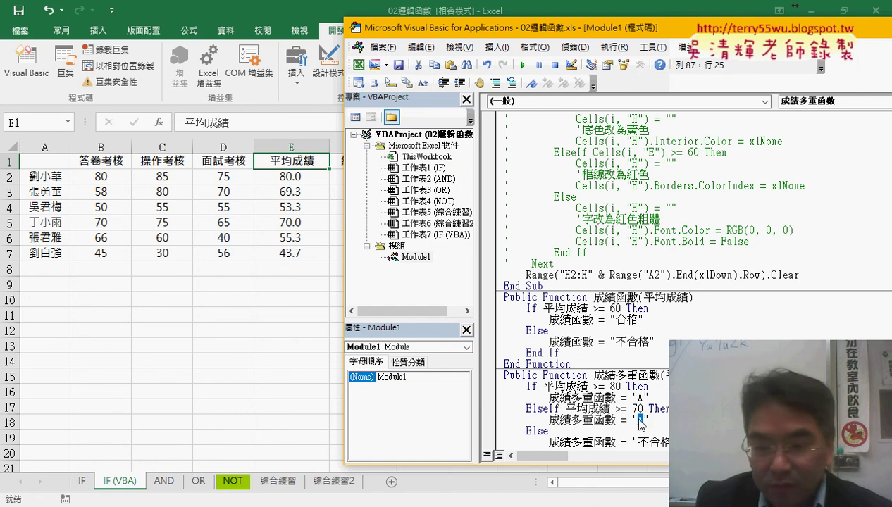
text(B)
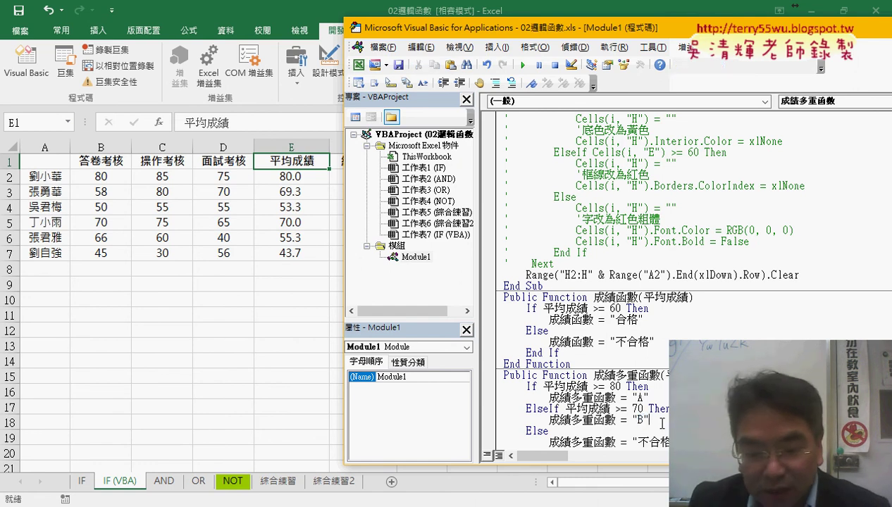
Add another ElseIf branch returning "C" when 平均成績 is 60 or higher
drag(662, 424, 463, 406)
click(650, 421)
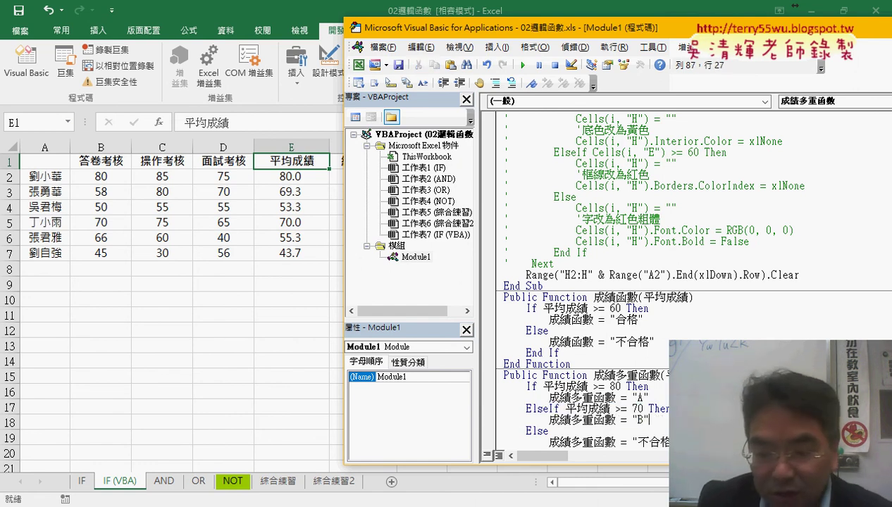
key(Return)
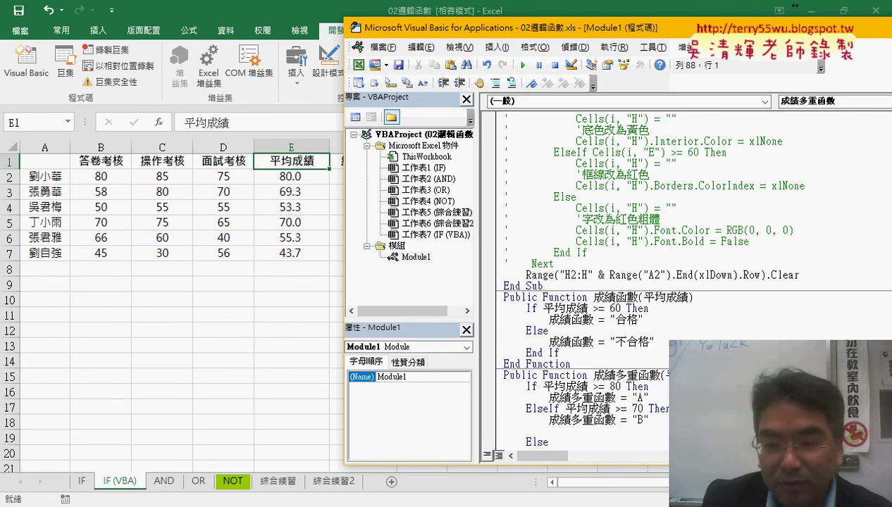
key(ctrl+v)
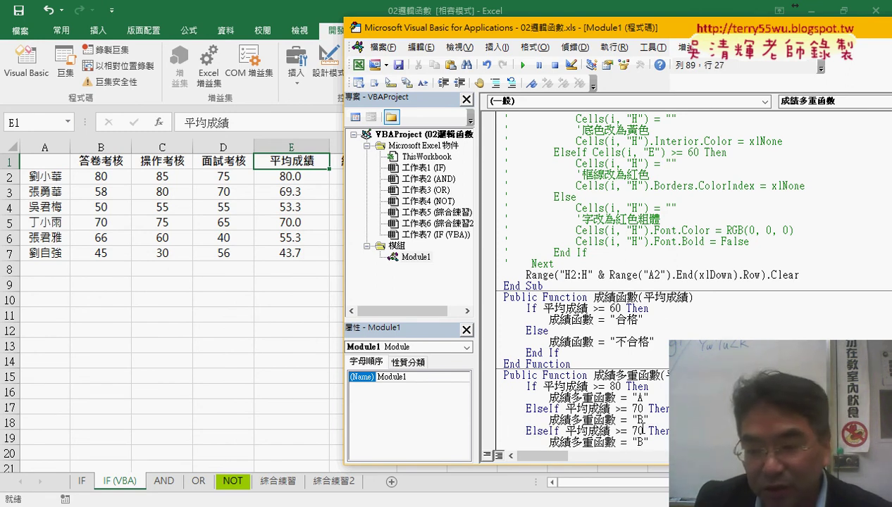
click(637, 431)
key(BackSpace)
text(6)
scroll(638, 386, down, 2)
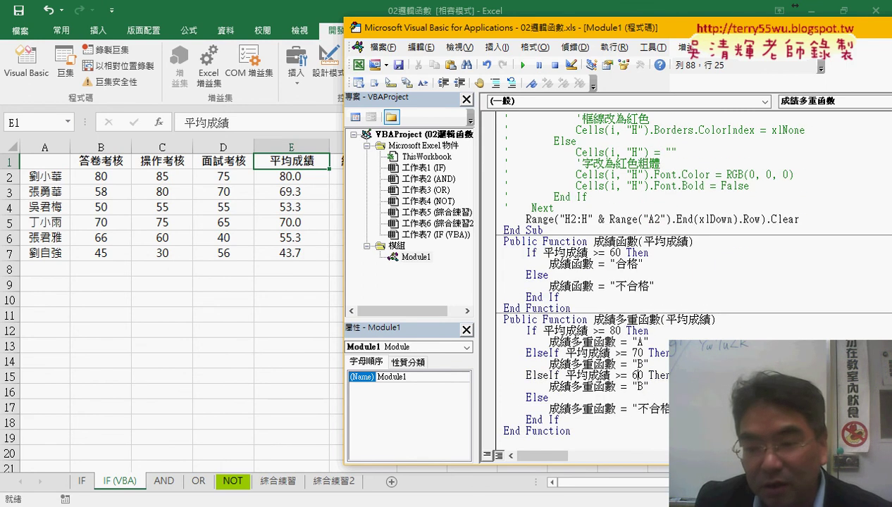
double_click(640, 386)
text(C)
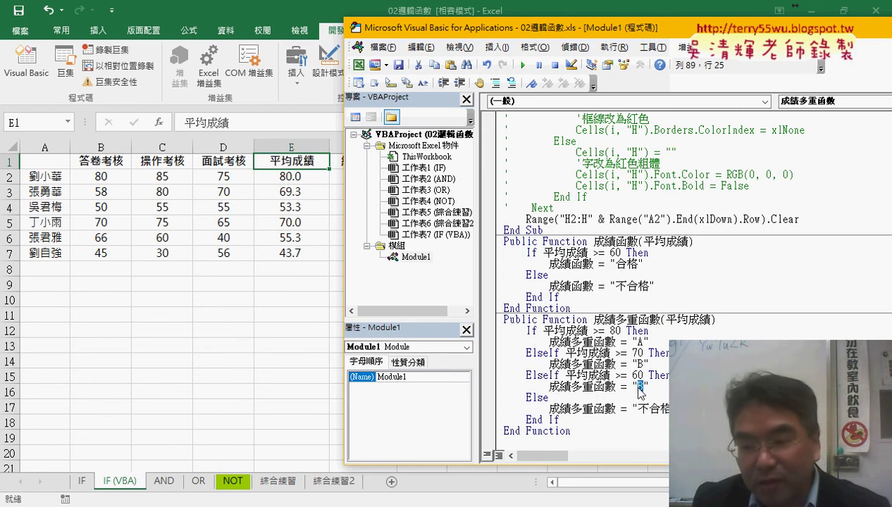
Make the Else branch return "D" instead of 不合格, then return to the worksheet
mouse_move(668, 409)
mouse_down()
mouse_move(649, 409)
mouse_move(669, 409)
mouse_up()
text(D)
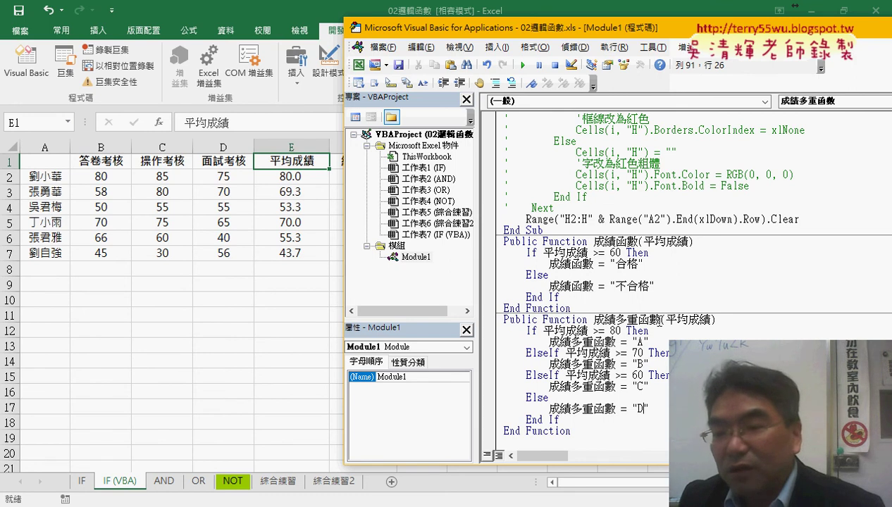
drag(660, 320, 593, 320)
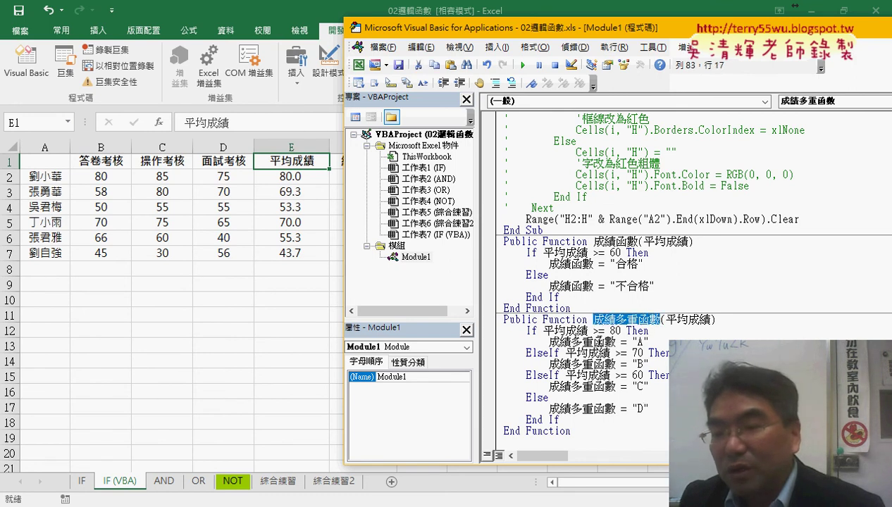
click(593, 342)
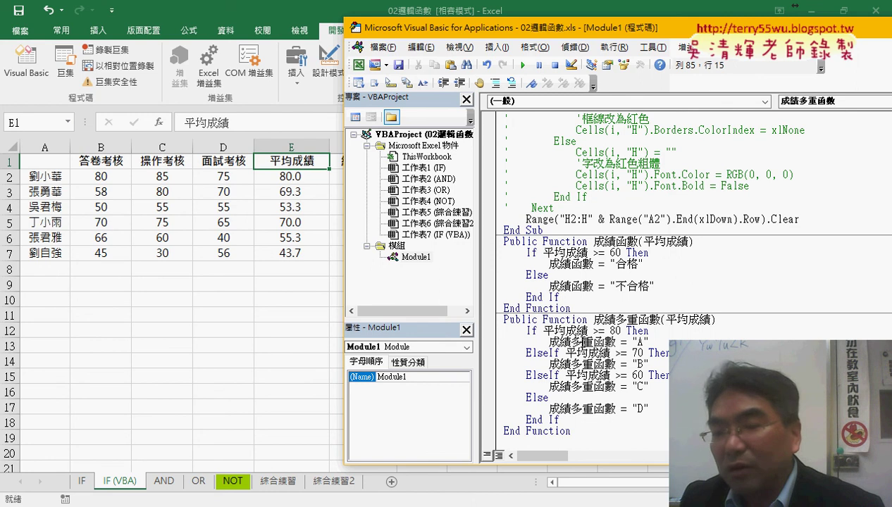
drag(593, 341, 571, 342)
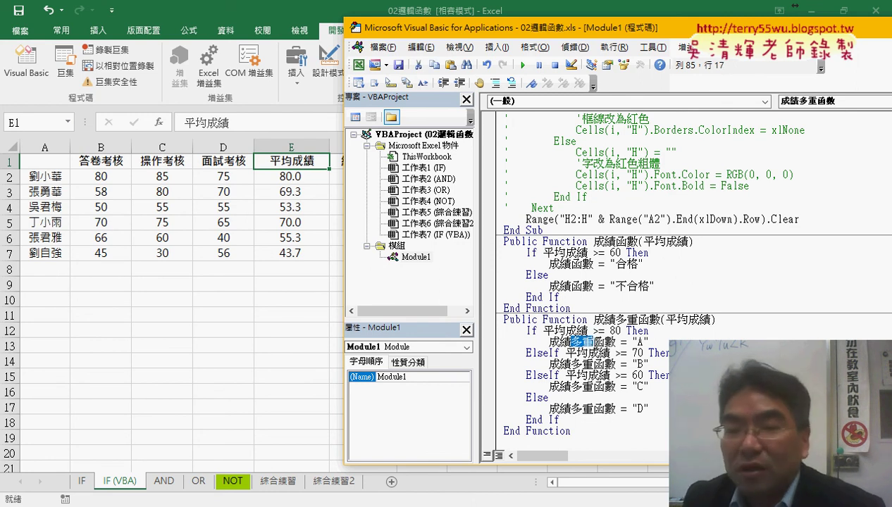
click(278, 298)
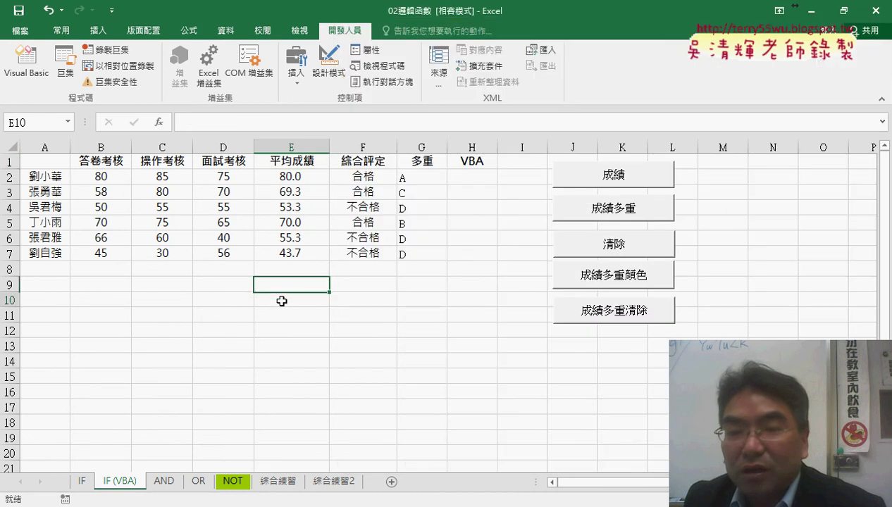
Enter =成績多重函數(E2) in H2 via Insert Function and fill it down to H7
click(476, 175)
click(162, 122)
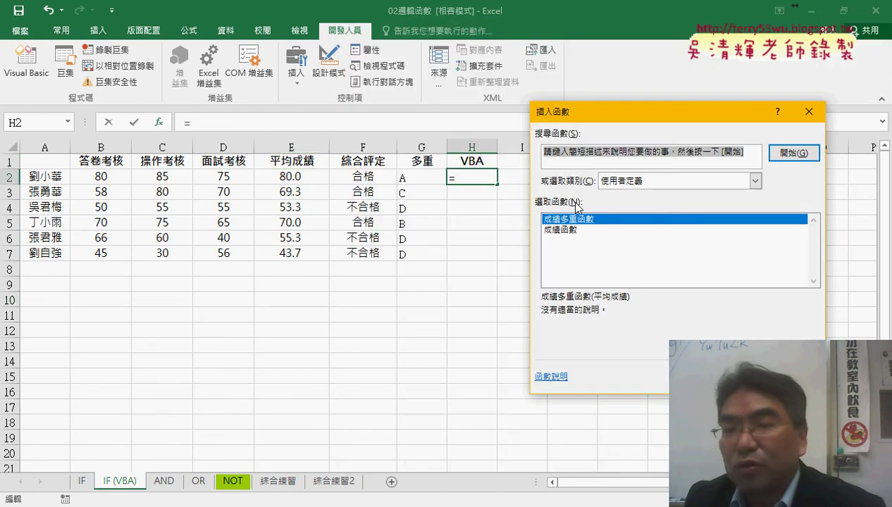
click(591, 223)
double_click(590, 223)
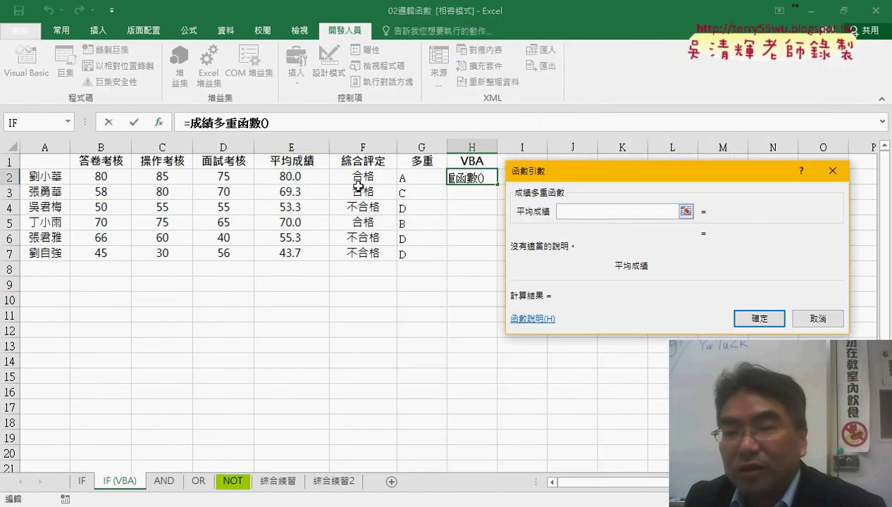
click(293, 177)
click(761, 320)
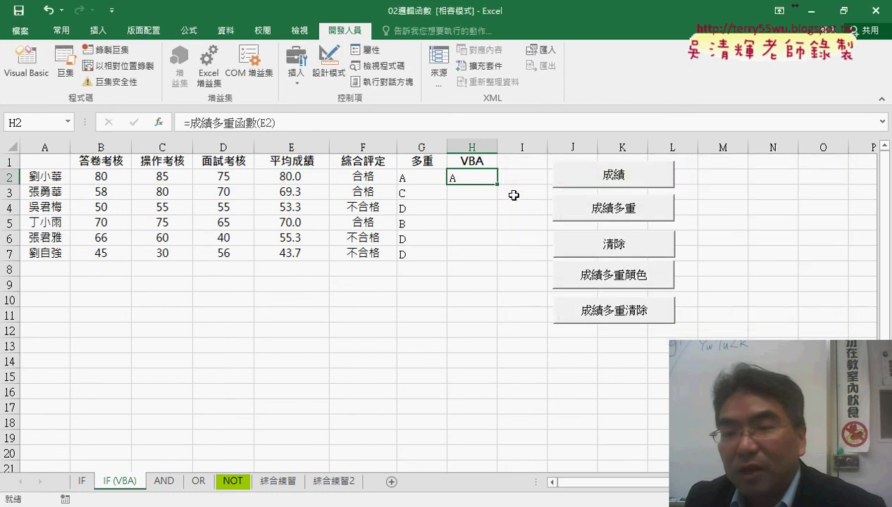
double_click(498, 186)
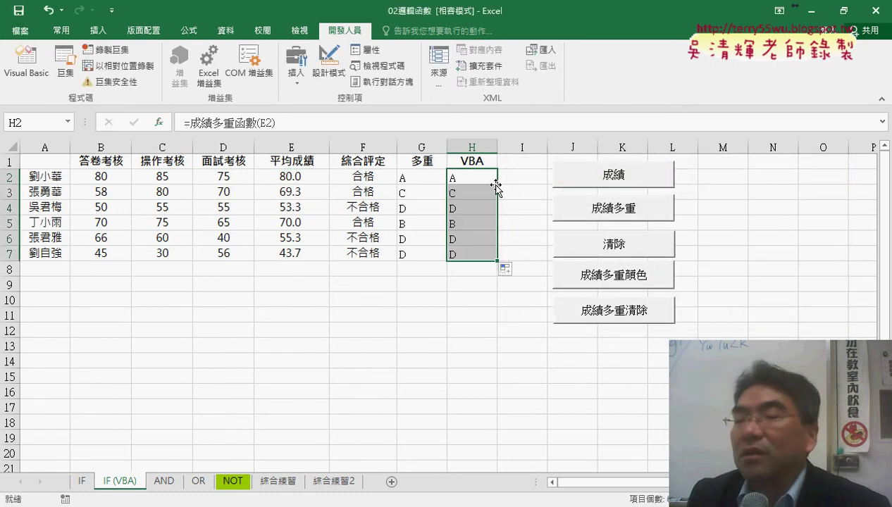